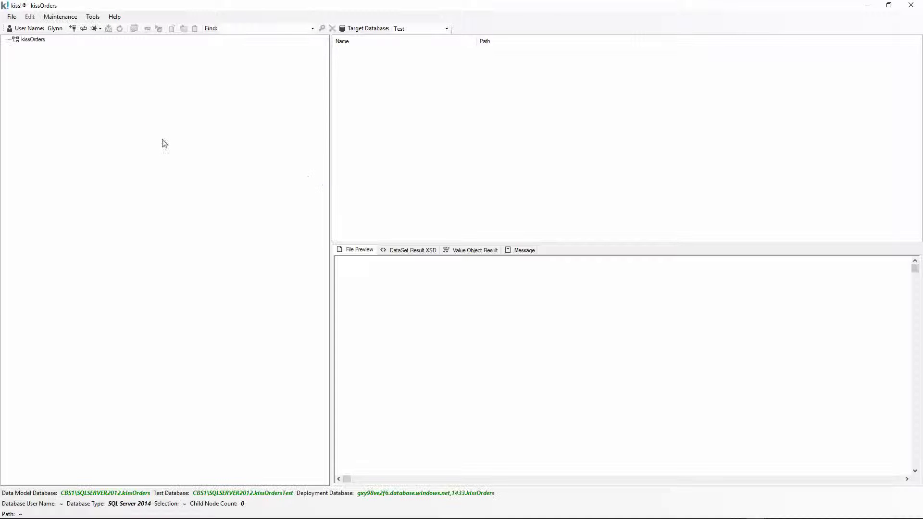
Step: Review the data source settings of the kissOrders solution without changing them
click(34, 43)
right_click(32, 41)
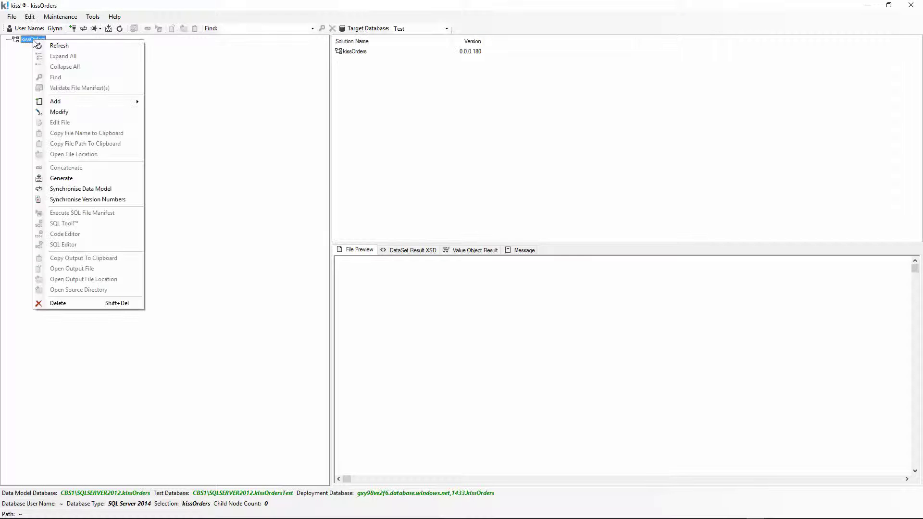
click(62, 113)
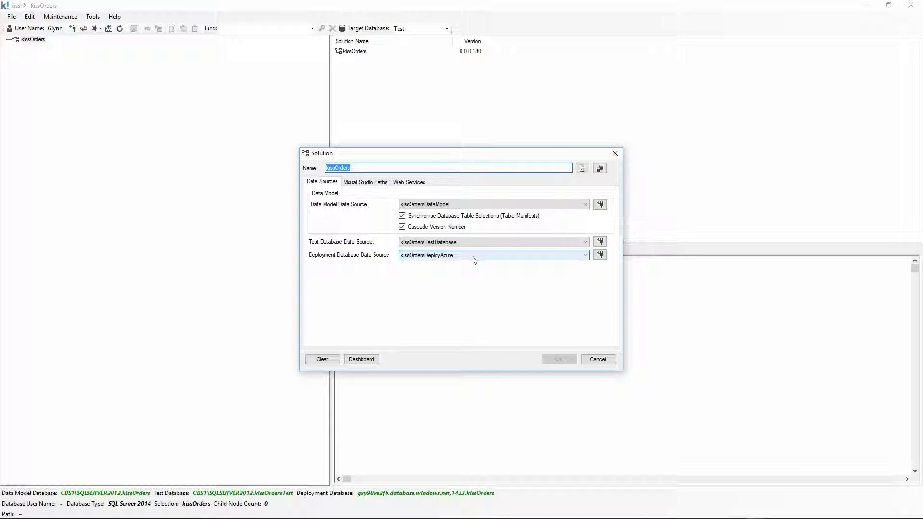
click(600, 360)
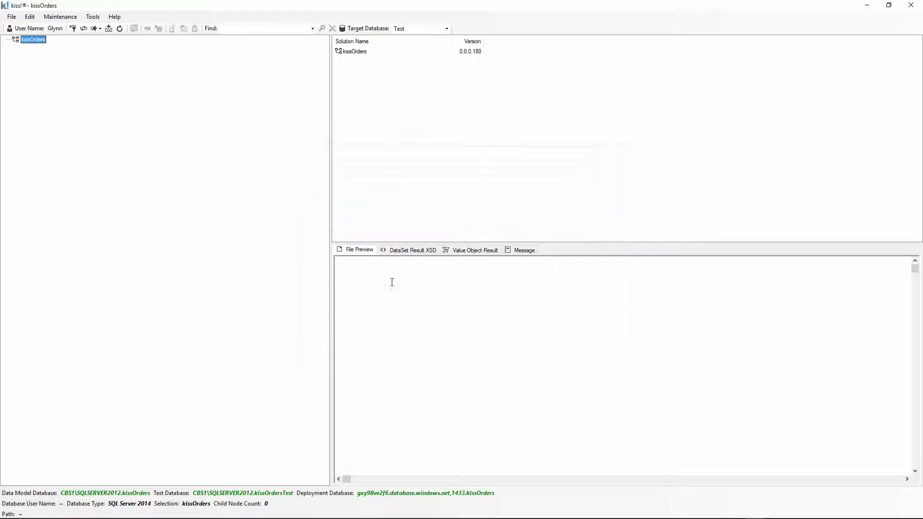
Step: Synchronise the kissOrders solution with its data model and open the synchronisation logs
click(84, 29)
click(496, 300)
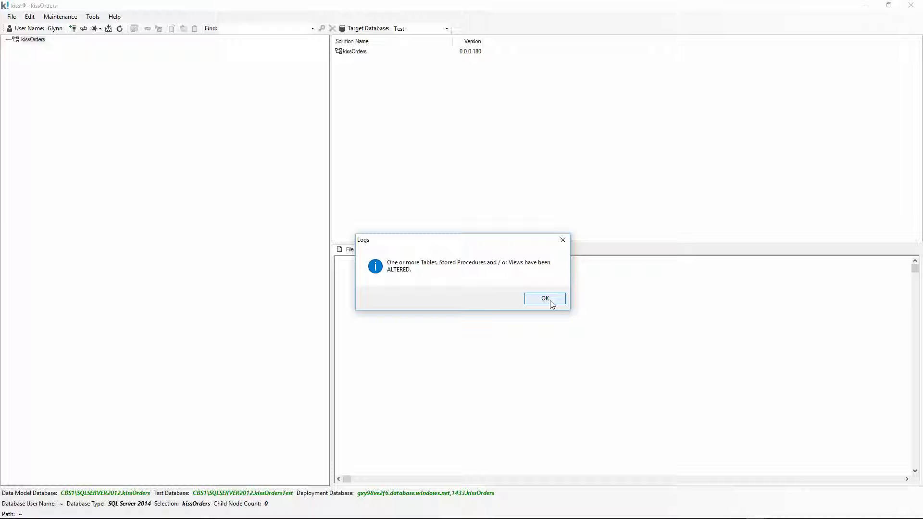
click(550, 302)
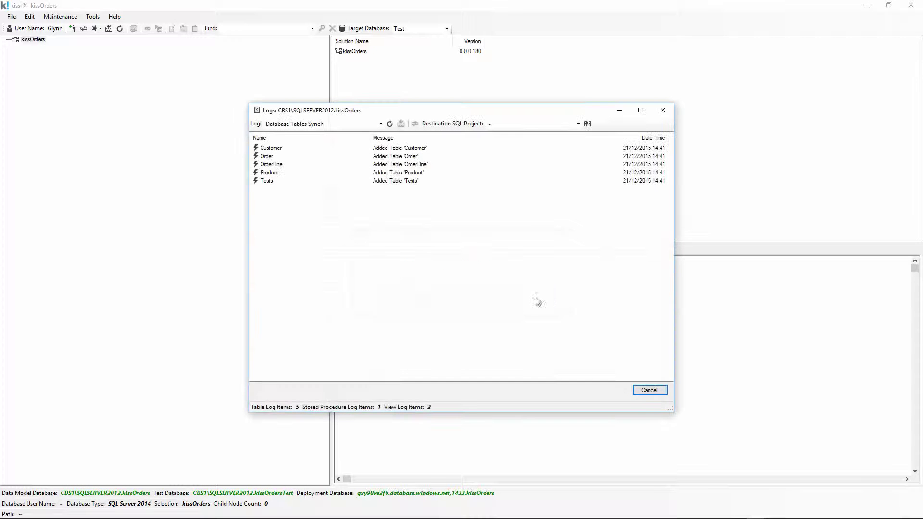
Step: Review the synchronisation logs for database stored procedures and views, and return to the tables log
click(381, 124)
click(350, 140)
click(381, 124)
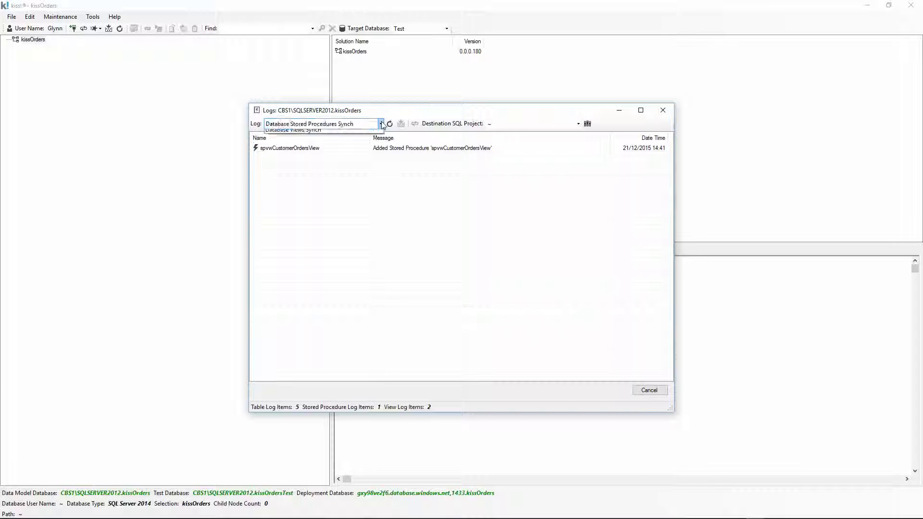
click(362, 151)
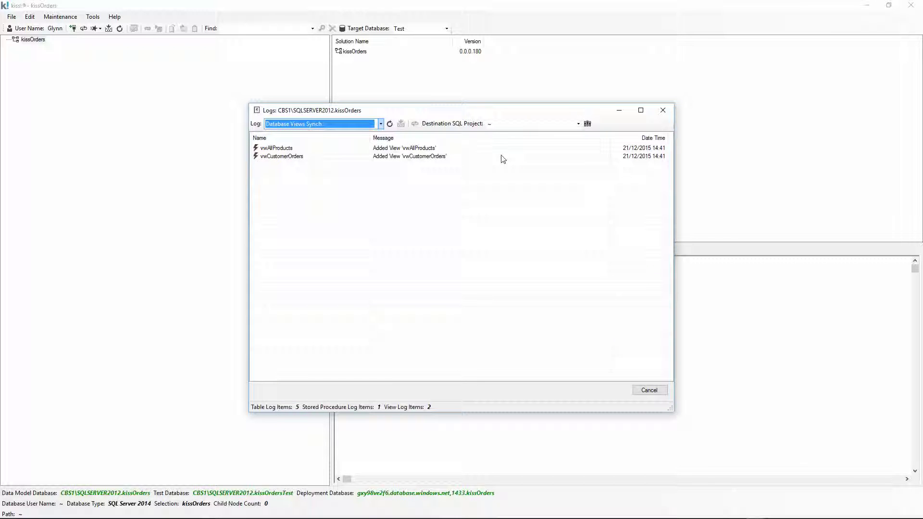
click(381, 124)
click(358, 135)
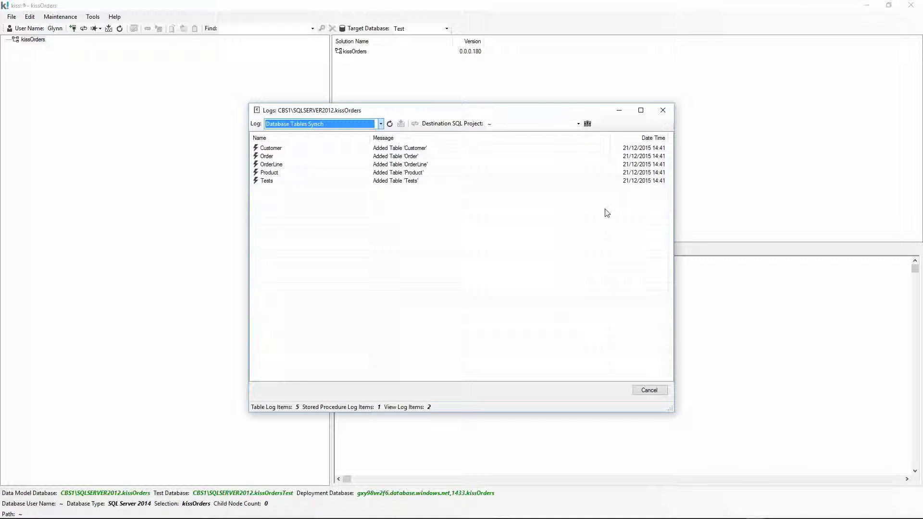
Step: Create a new project named SQL_ALTER of type SQL in the kissOrders solution
click(588, 125)
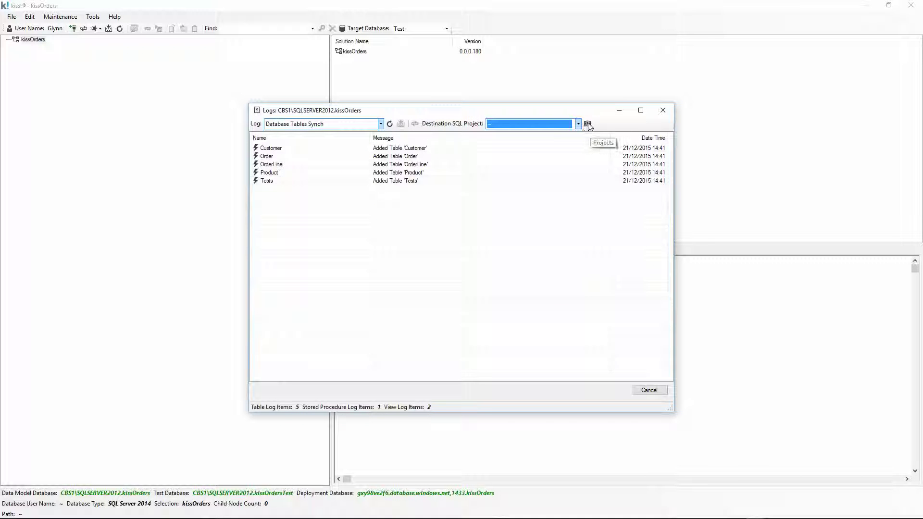
click(587, 124)
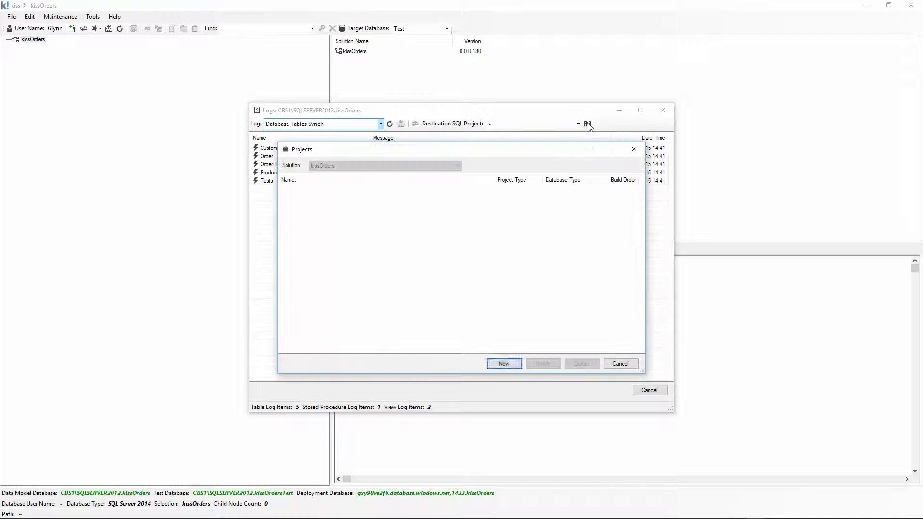
click(505, 364)
text(SQL_ALTER)
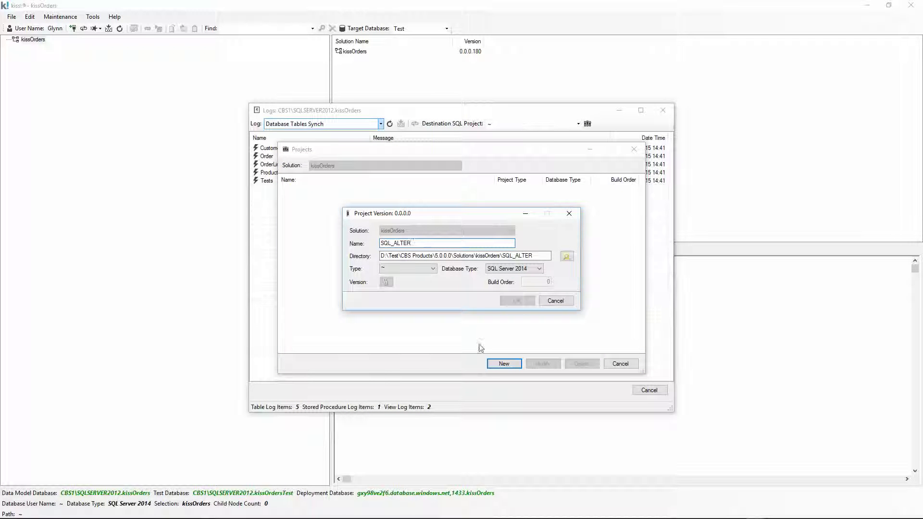
click(432, 268)
click(419, 289)
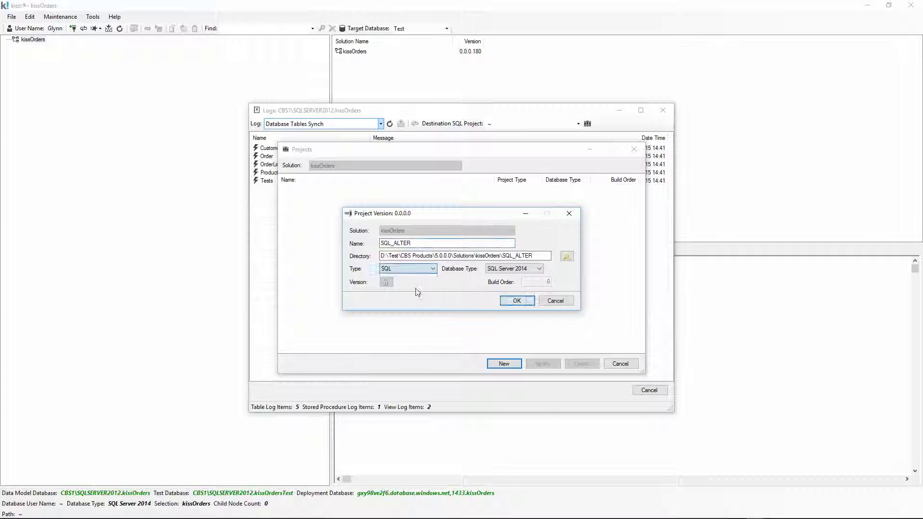
click(498, 301)
Step: Create a second project of type SQL named SQL_SCRIPT_DB and return to the logs
click(497, 364)
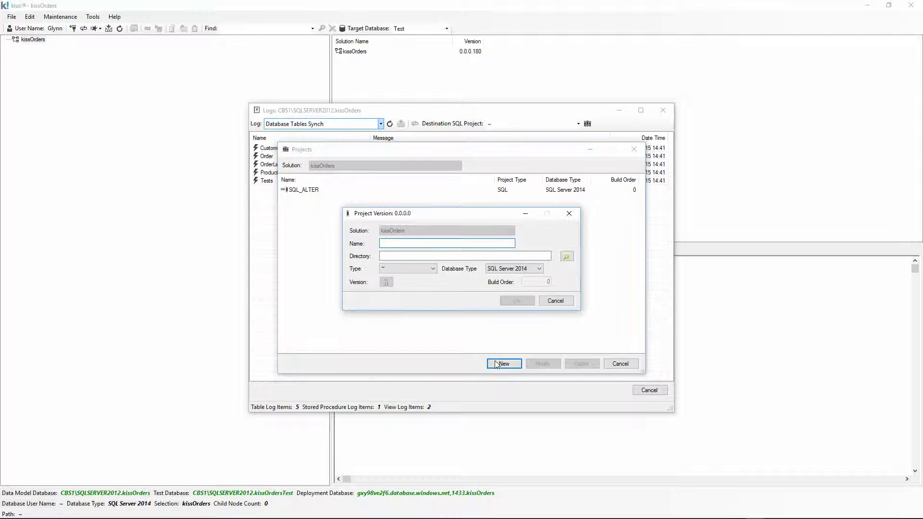
text(SQL_SCRIPT_DB)
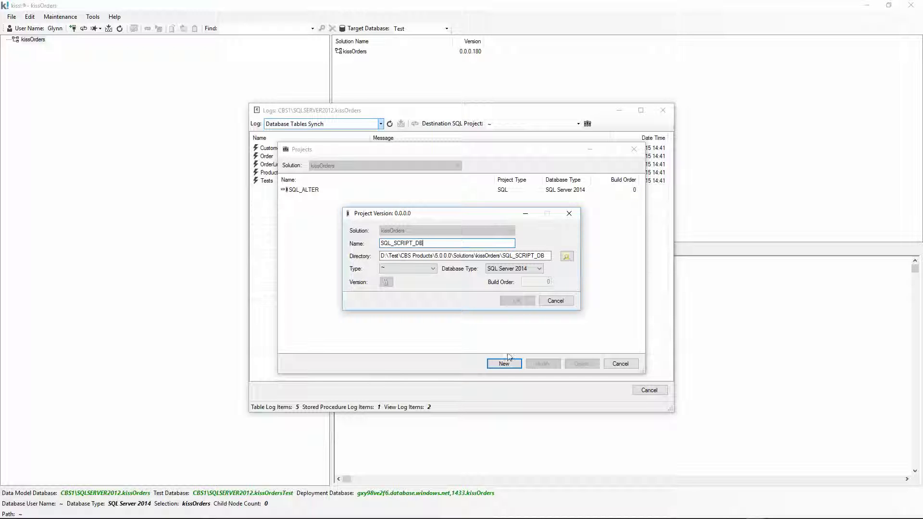
click(433, 268)
click(404, 283)
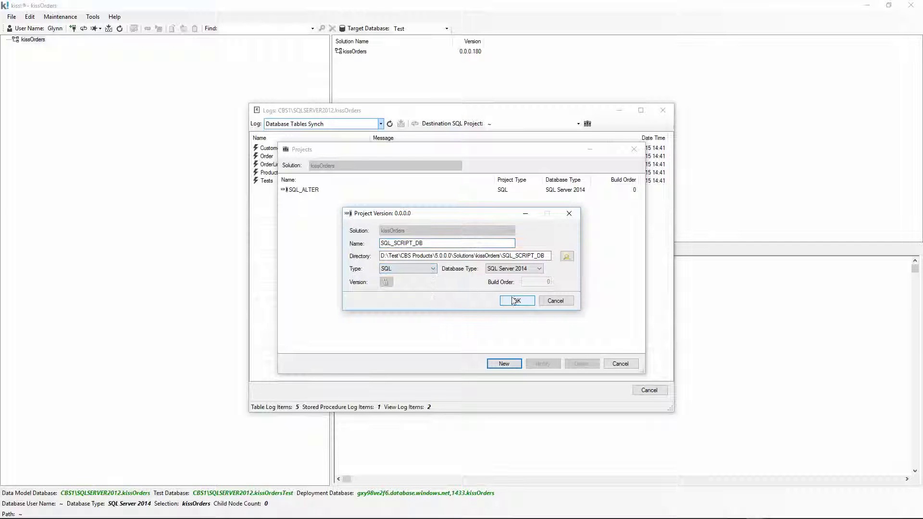
click(513, 301)
click(616, 364)
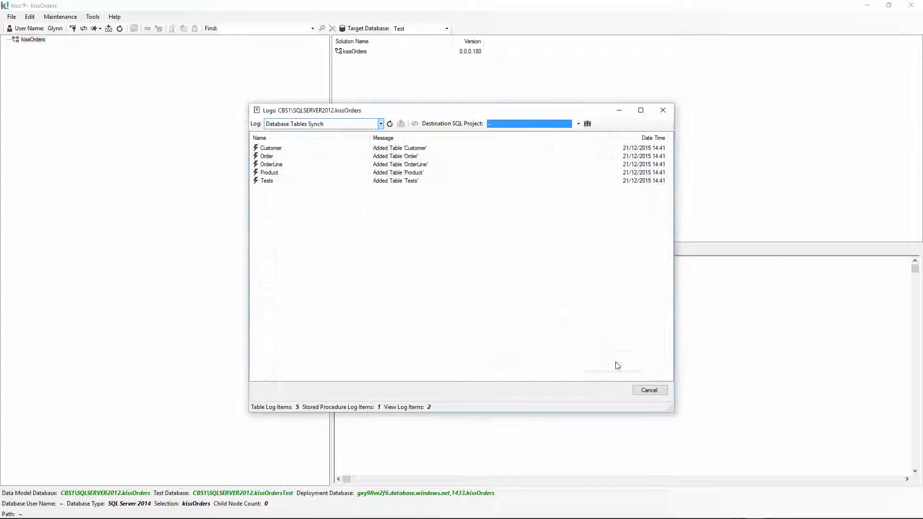
Step: Generate the SQL ALTER scripts into the SQL_ALTER project, close the logs and refresh the solution tree
click(561, 128)
click(539, 137)
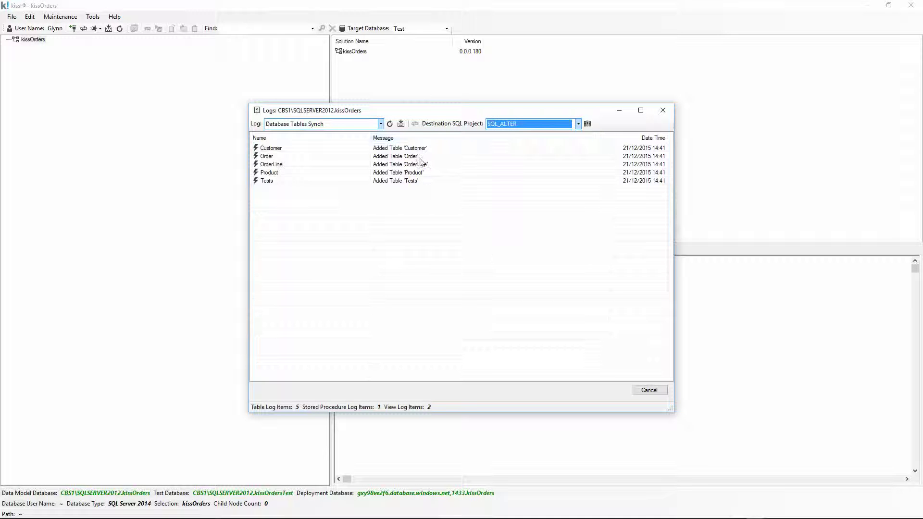
click(402, 125)
click(462, 298)
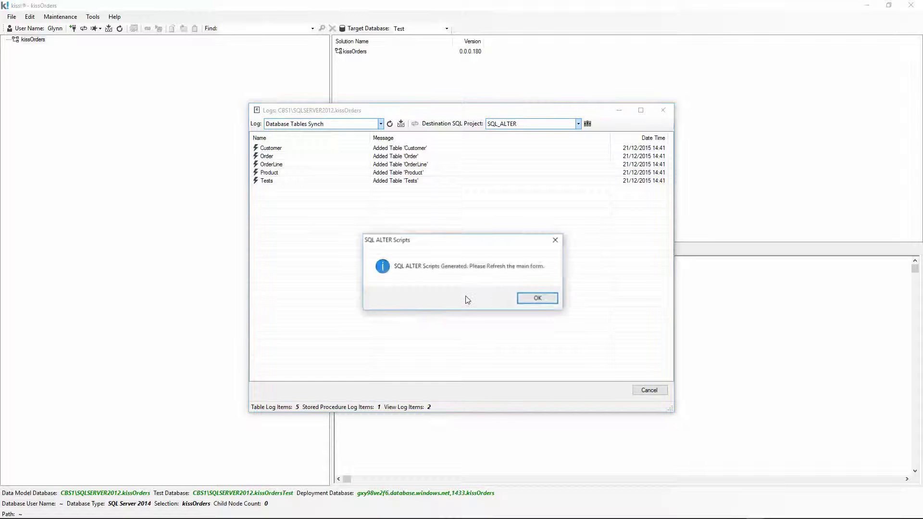
click(541, 300)
click(650, 391)
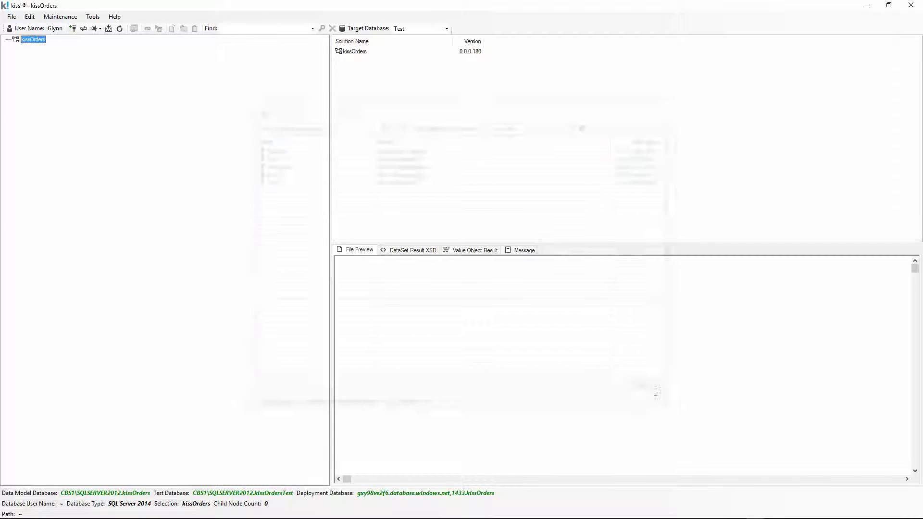
click(120, 29)
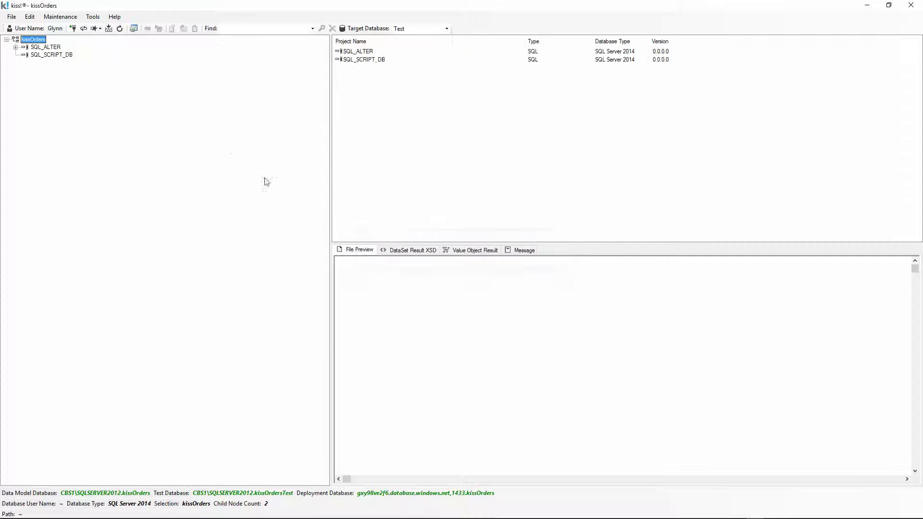
Step: Expand the SQL_ALTER project and examine its tables, stored procedures and views script manifests
click(42, 49)
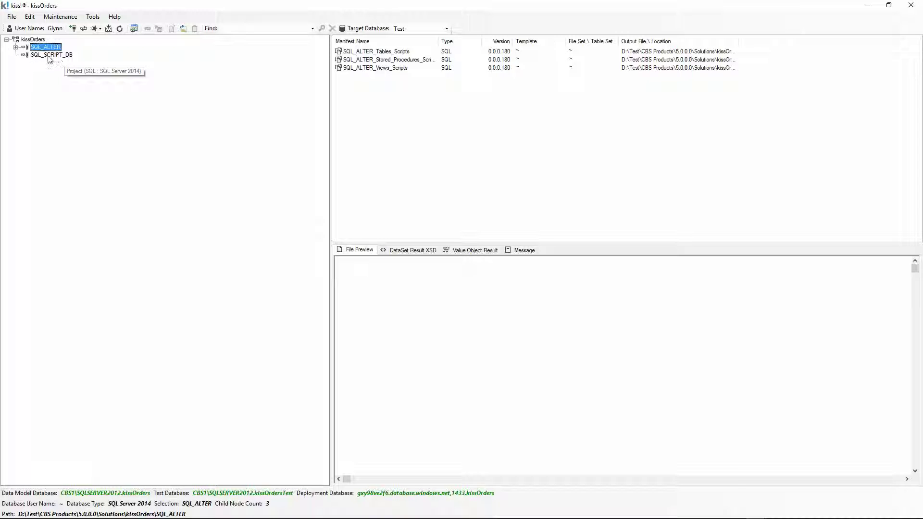
click(15, 47)
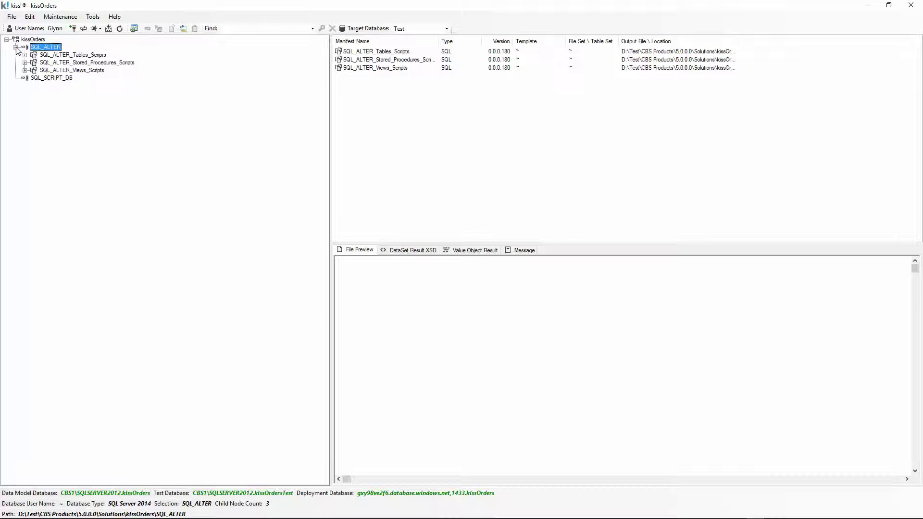
click(89, 55)
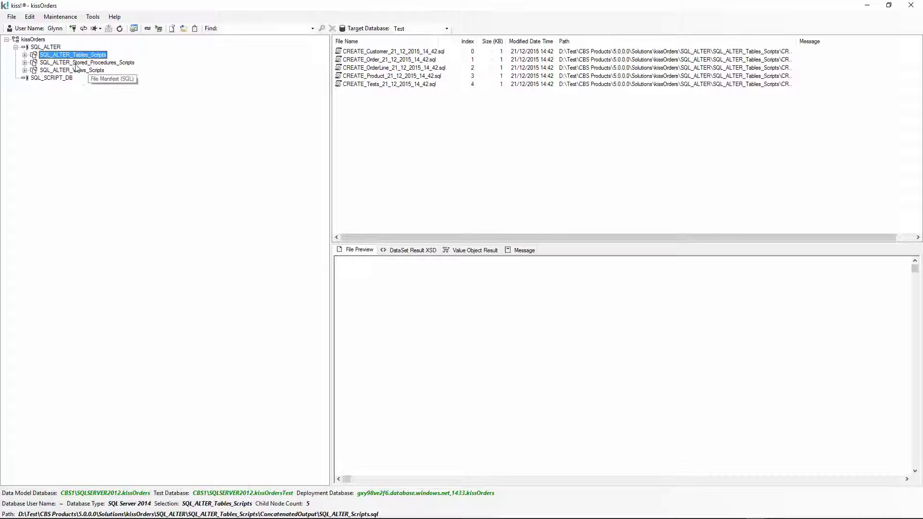
click(86, 63)
click(80, 71)
click(77, 54)
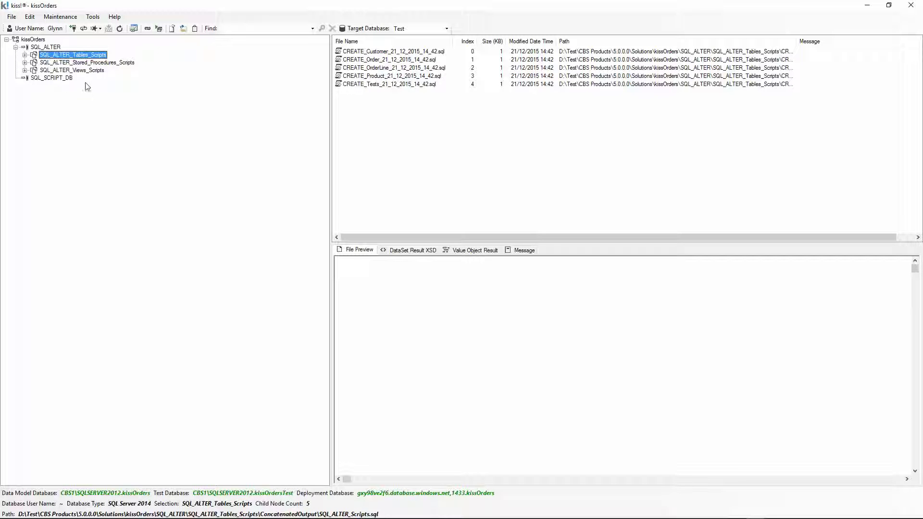
Step: Open Script Database, choose SQL_SCRIPT_DB as the destination SQL project and list the kissOrdersDataModel database objects
click(93, 17)
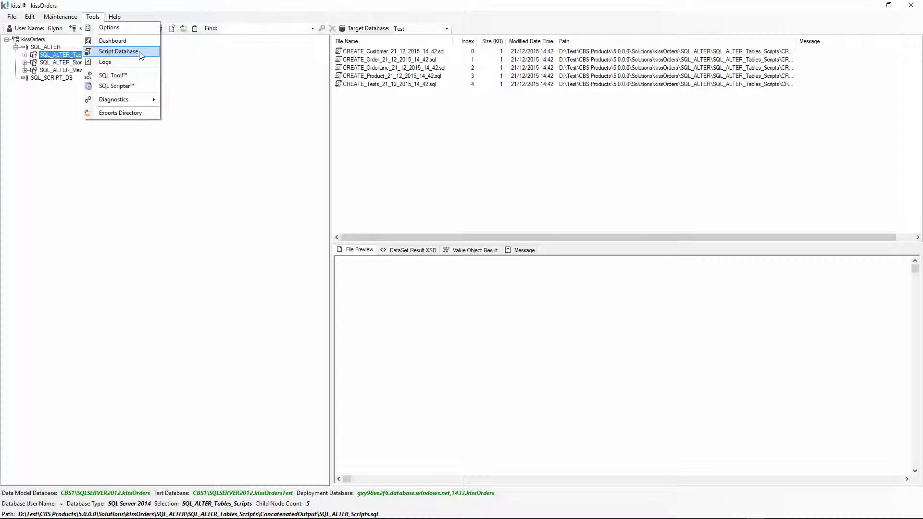
click(119, 52)
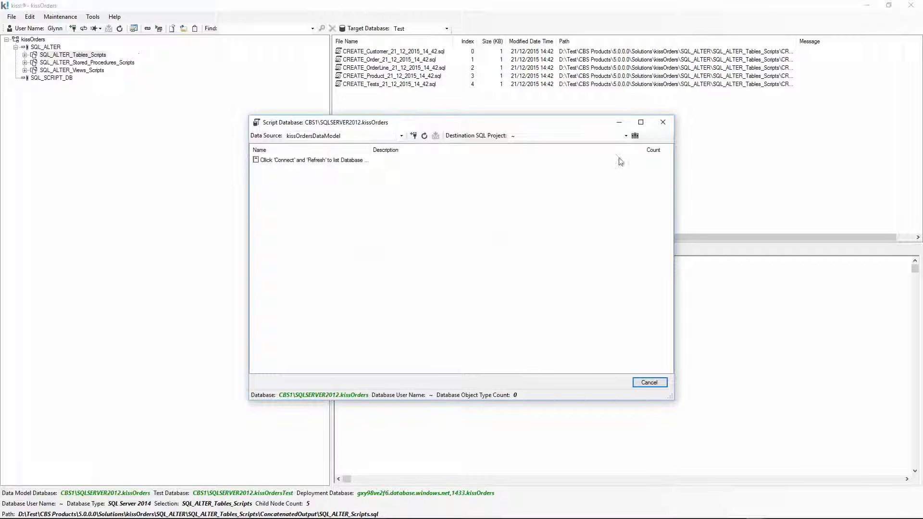
click(625, 136)
click(558, 159)
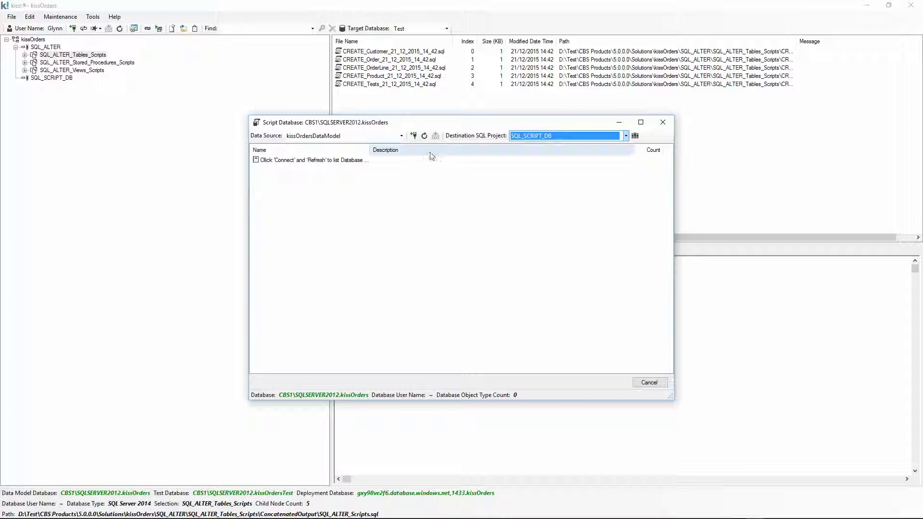
click(425, 136)
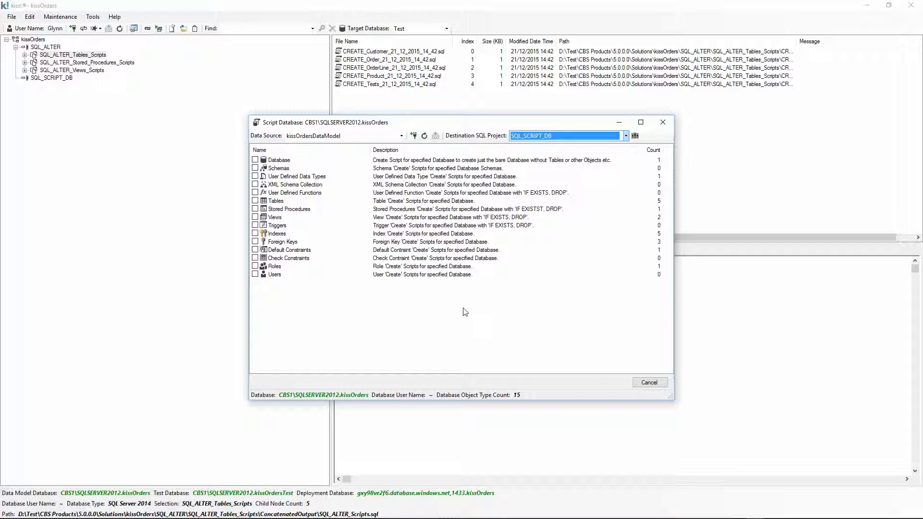
Step: Select all available object types, generate their database scripts, close the scripting window and refresh the solution tree
right_click(354, 320)
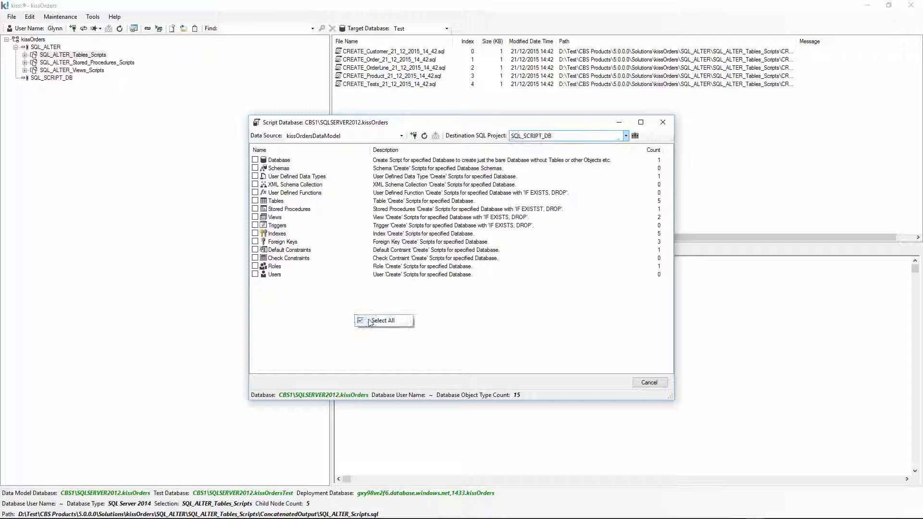
click(371, 321)
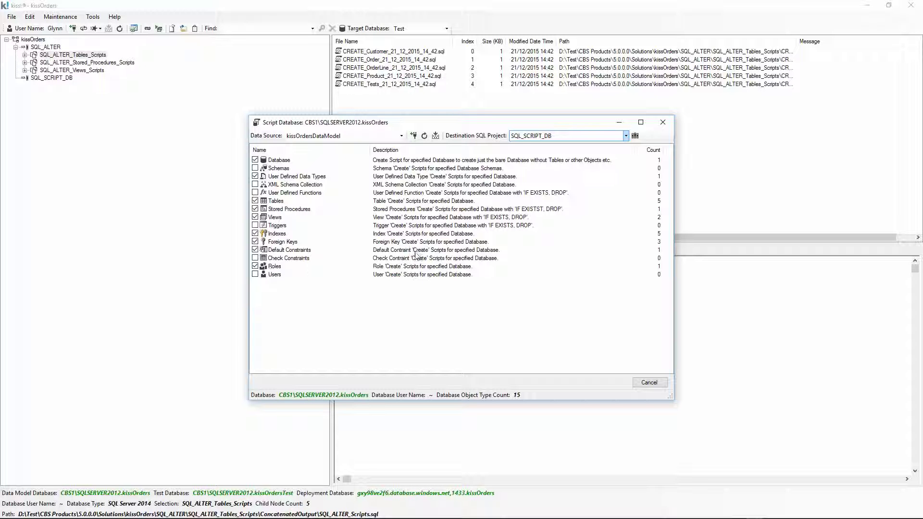
click(436, 136)
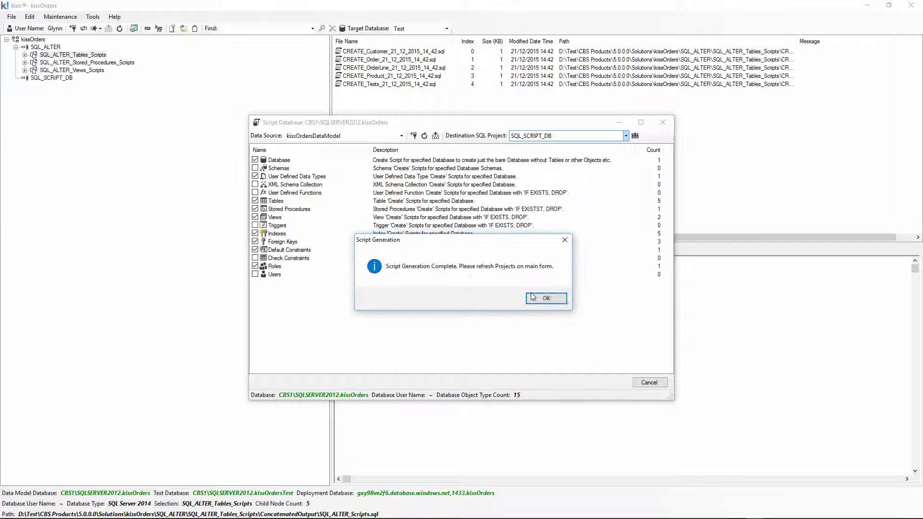
click(541, 297)
click(657, 384)
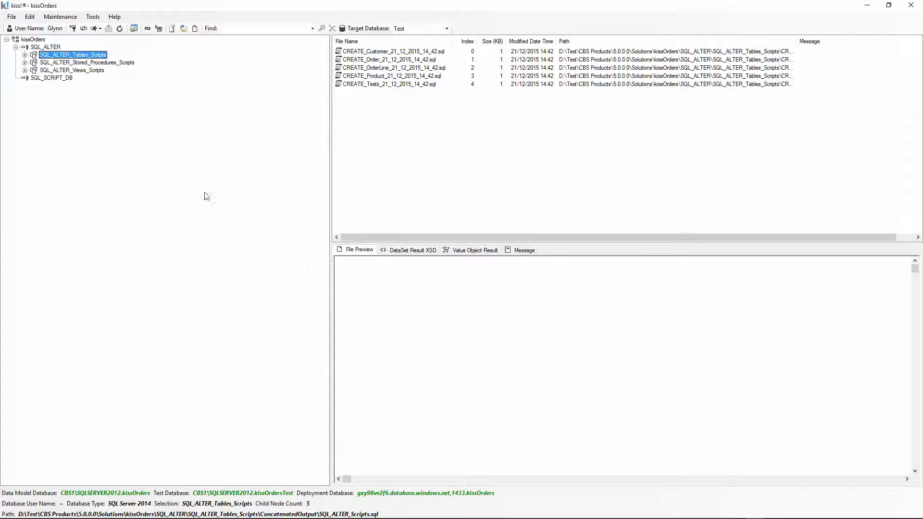
click(121, 28)
Step: Expand the SQL_SCRIPT_DB project and examine its stored procedures and tables manifests
click(54, 80)
click(16, 78)
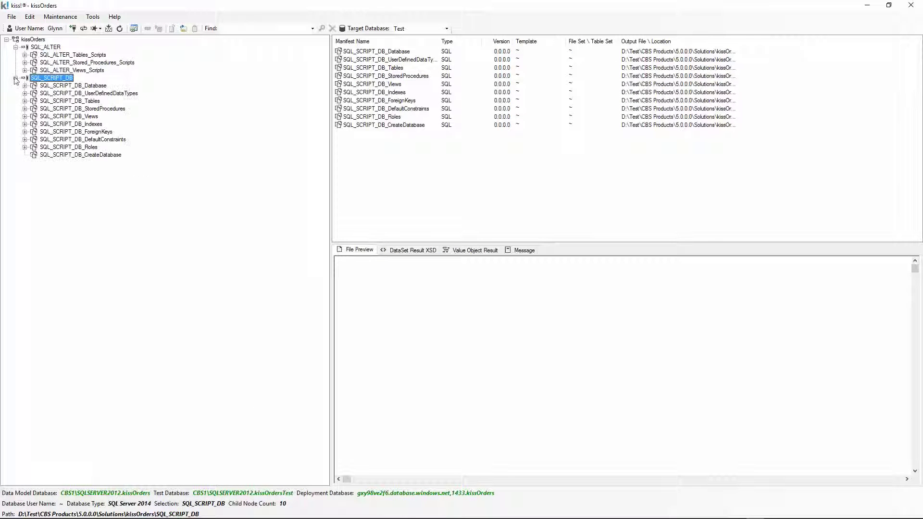
click(105, 109)
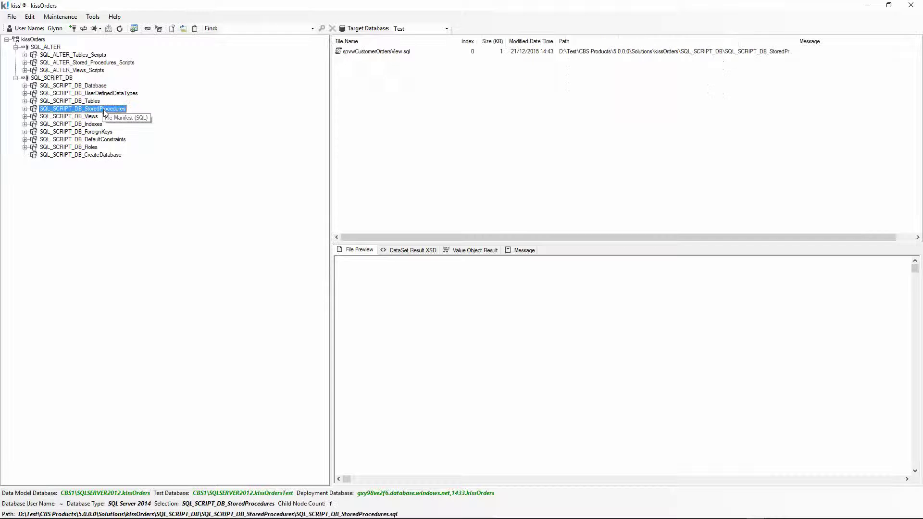
click(91, 102)
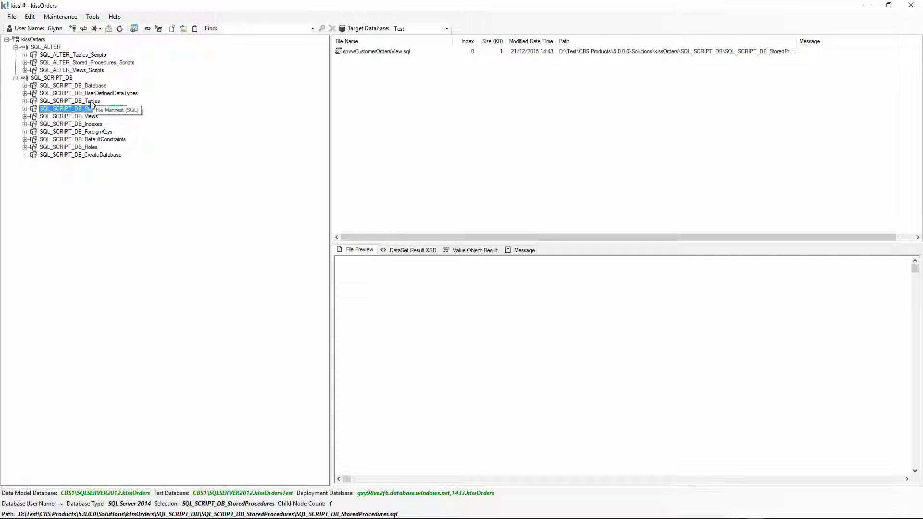
Step: Examine the stored procedures, indexes, foreign keys and default constraints manifests in the SQL_SCRIPT_DB project
click(94, 110)
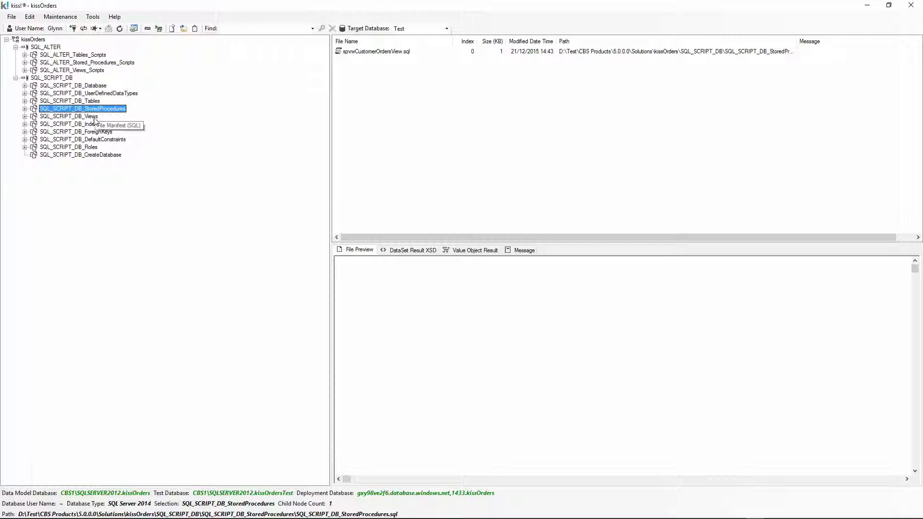
click(97, 125)
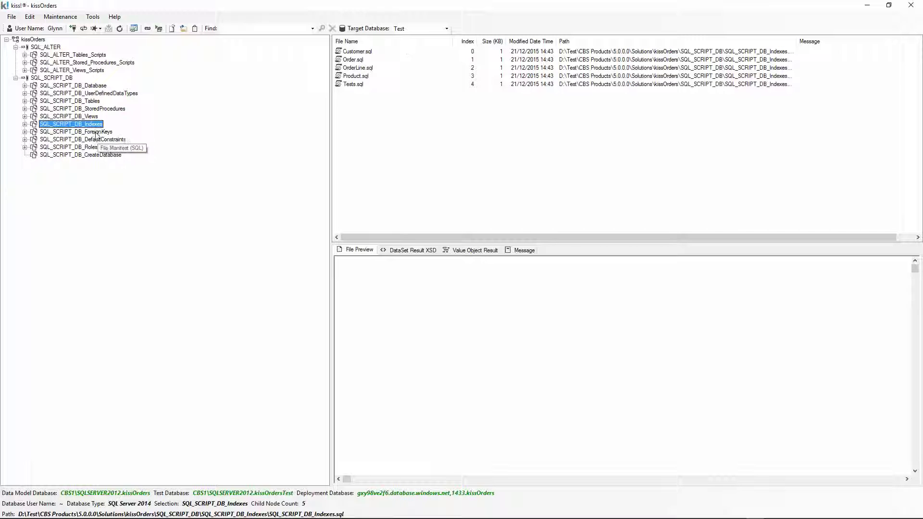
click(99, 133)
click(100, 140)
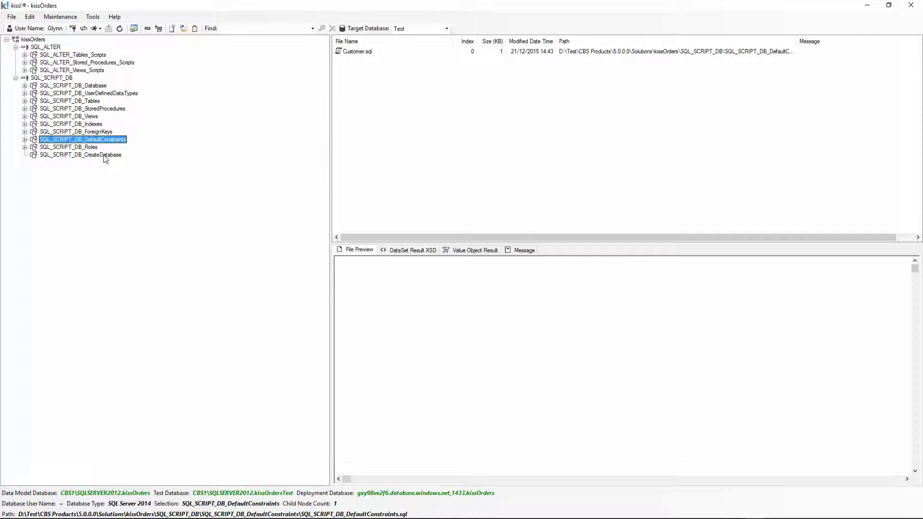
Step: Generate the whole SQL_SCRIPT_DB project and confirm the generation
click(58, 79)
right_click(58, 79)
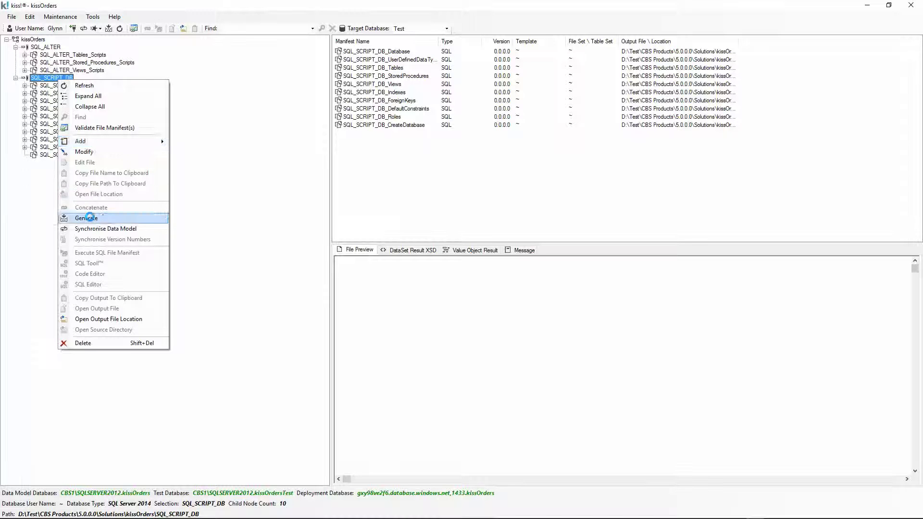
click(89, 219)
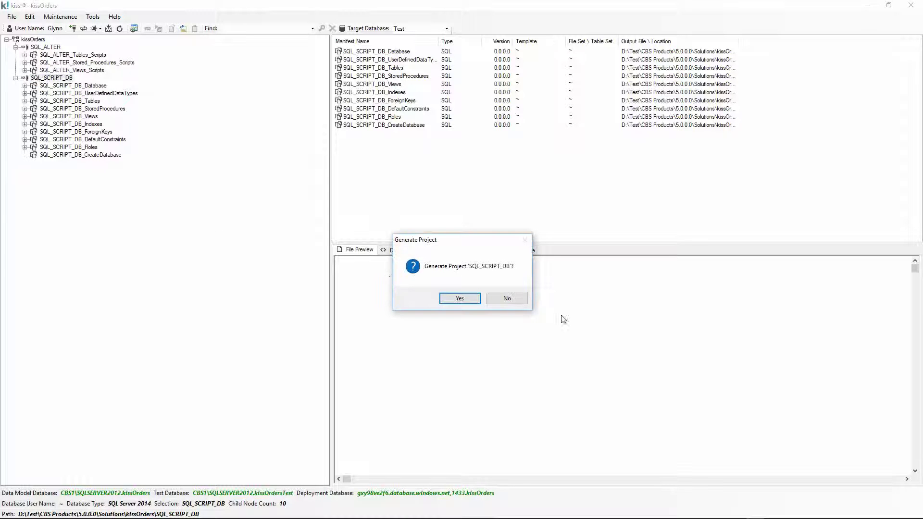
click(460, 298)
click(534, 298)
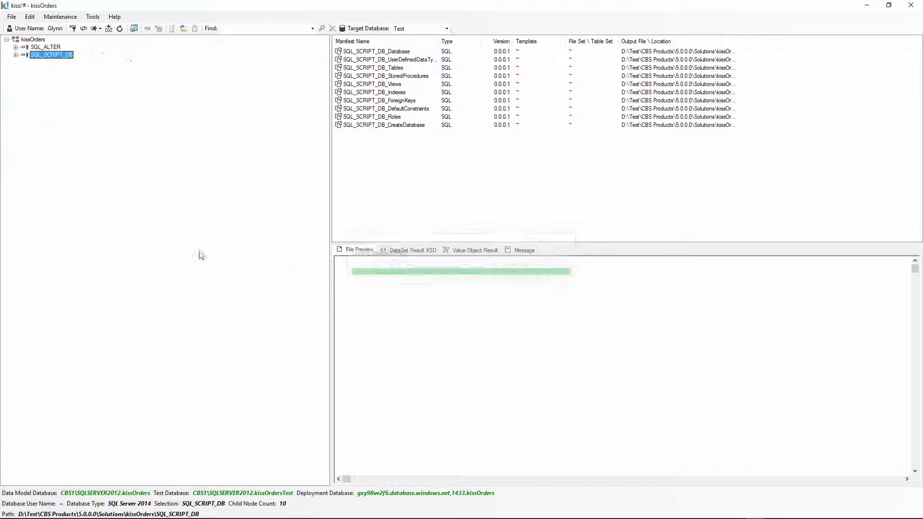
Step: Expand the SQL_SCRIPT_DB project and examine the script files listed in its SQL_SCRIPT_DB_CreateDatabase manifest
click(16, 55)
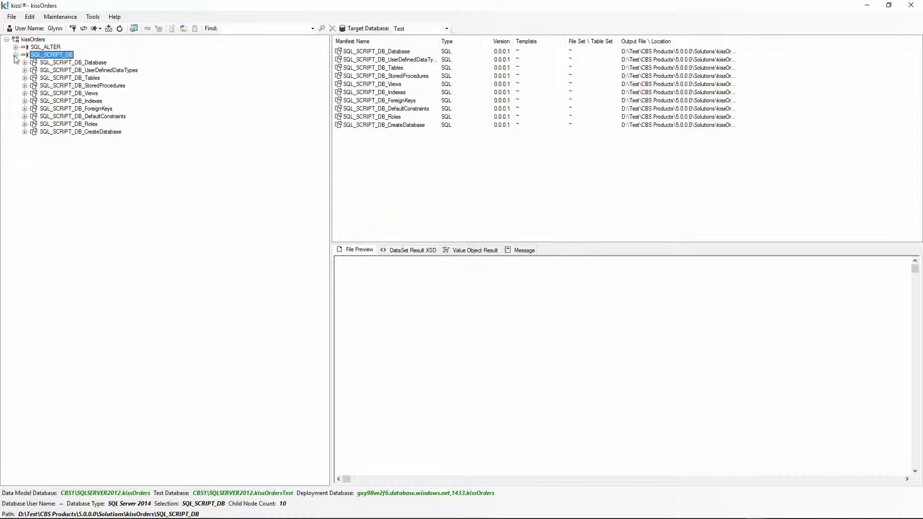
click(77, 132)
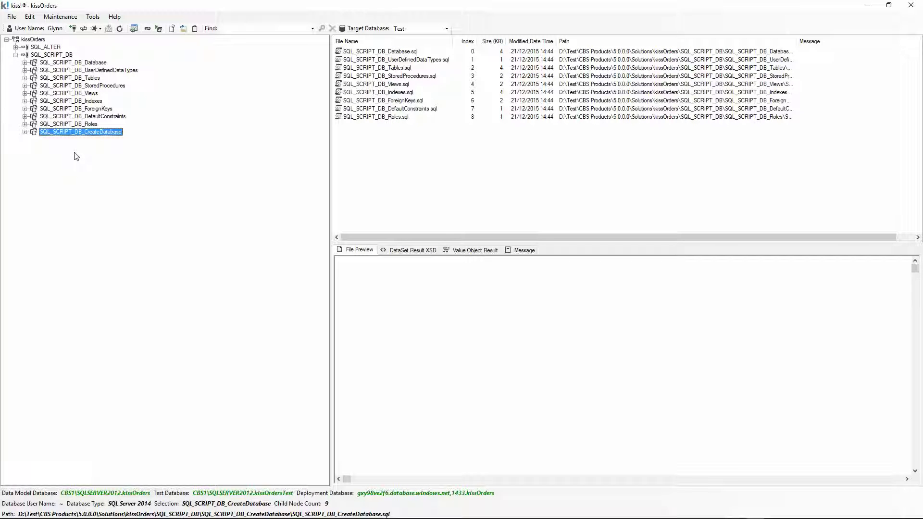
click(24, 132)
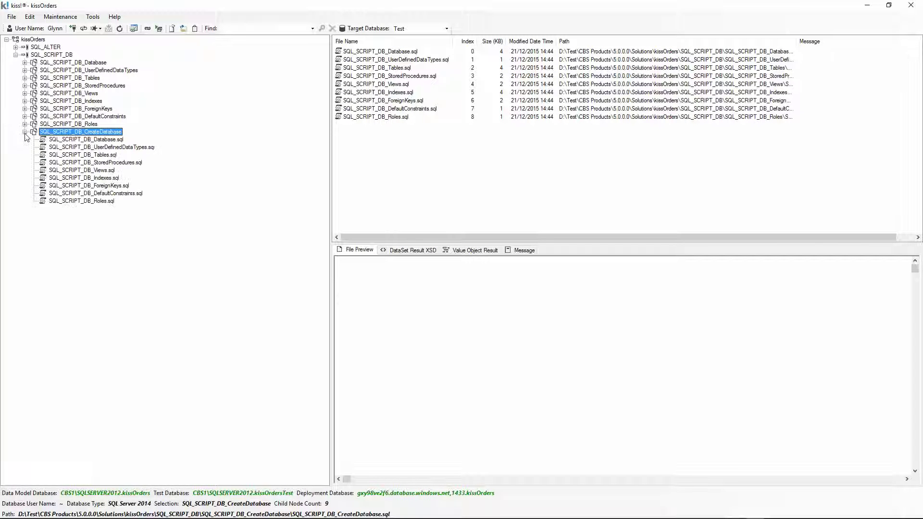
Step: Open the output file of the SQL_SCRIPT_DB_CreateDatabase manifest, review the concatenated creation script and close the editor
right_click(83, 133)
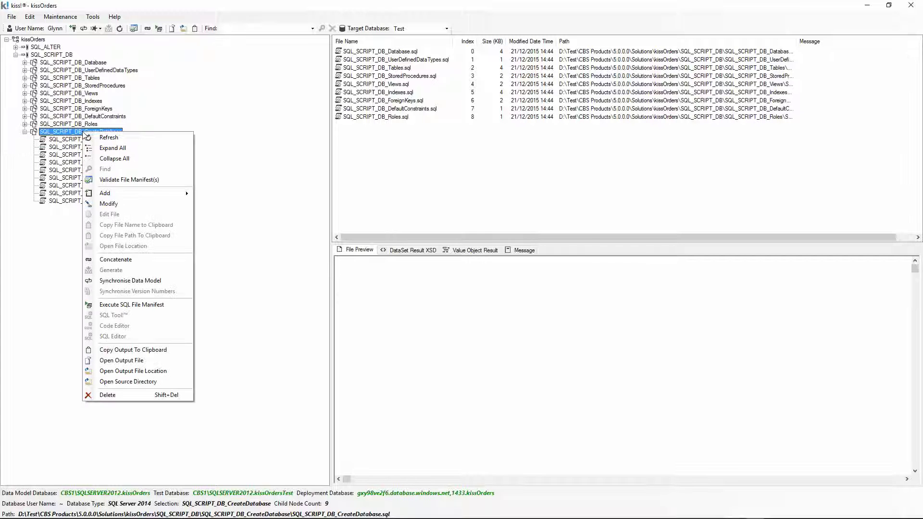
click(133, 362)
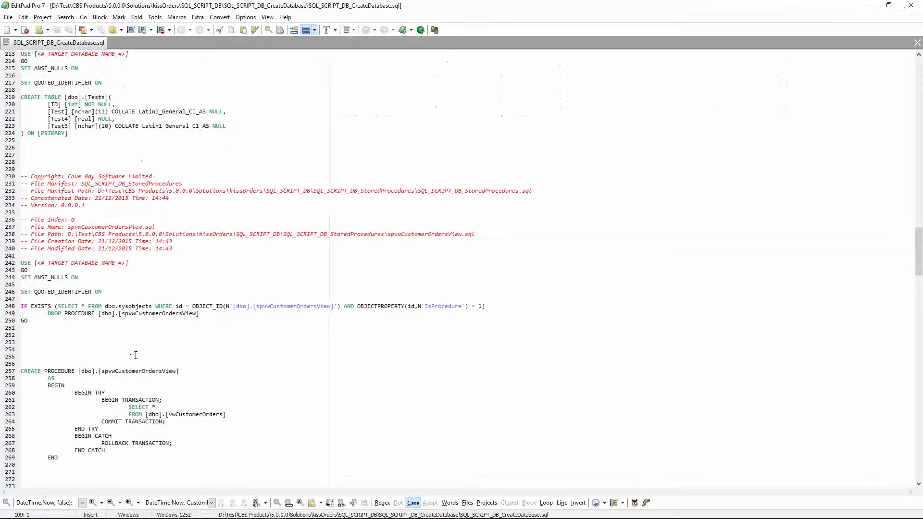
drag(919, 262, 921, 154)
click(259, 270)
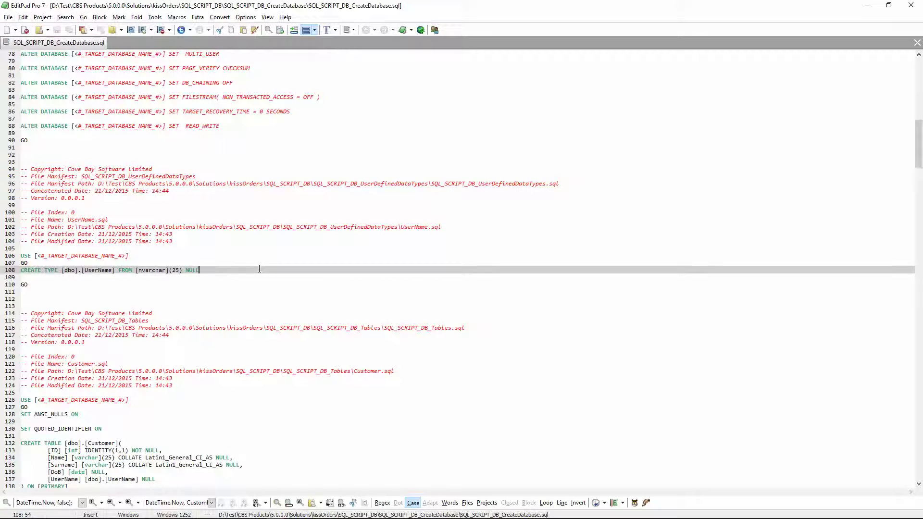
scroll(315, 308, down, 20)
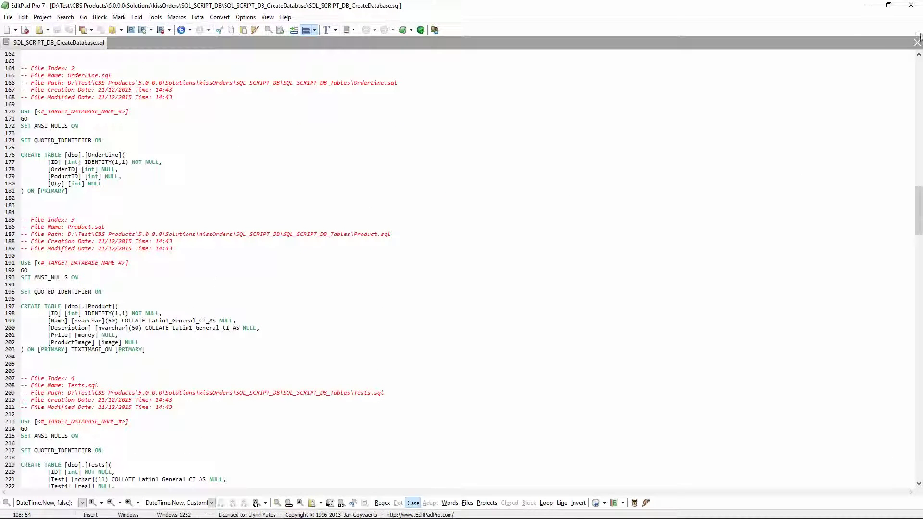
click(911, 5)
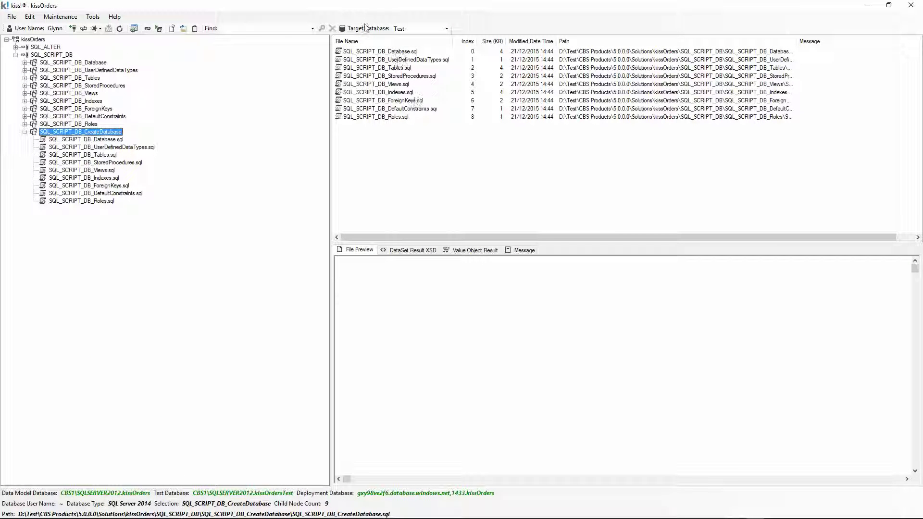
Step: Select Test as the target database for script execution
click(441, 29)
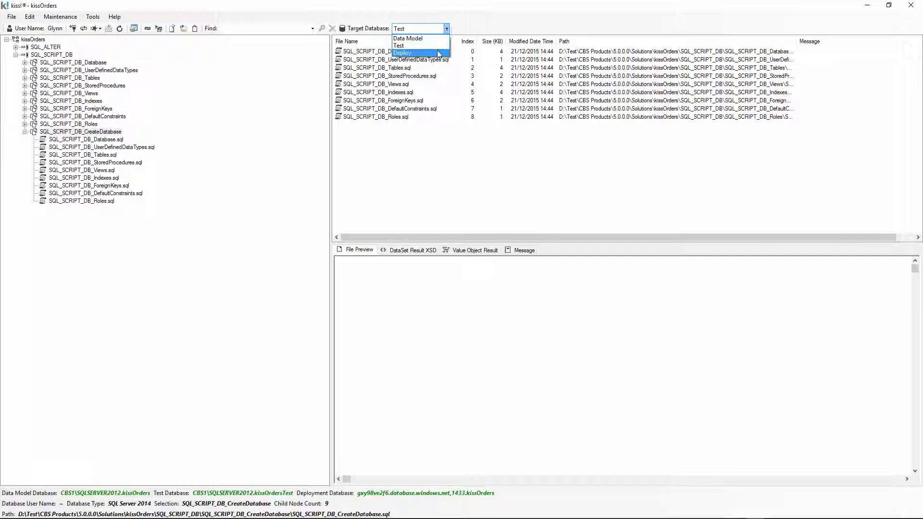
click(403, 46)
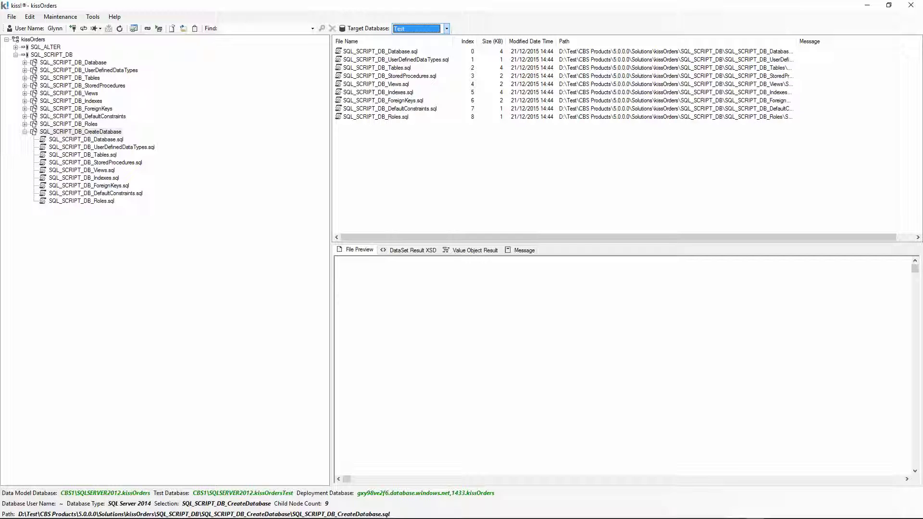
Step: Switch to SQL Server Management Studio, compare kissOrders with the tables, views and stored procedures of kissOrdersTest, and return to kiss!
key(alt+Tab)
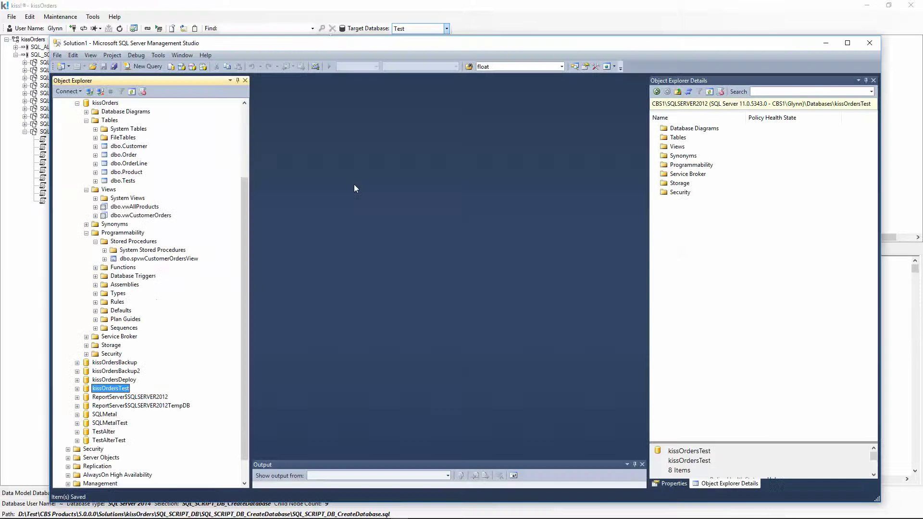
click(112, 104)
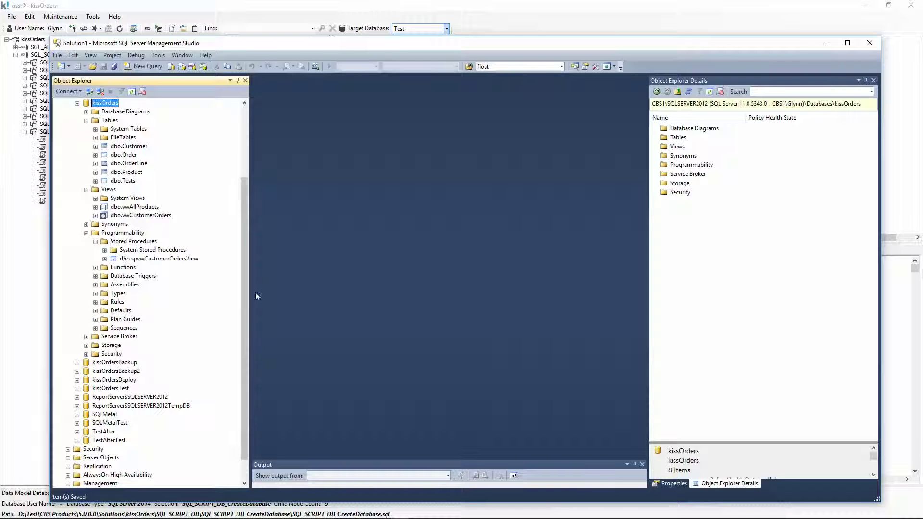
click(98, 390)
double_click(99, 390)
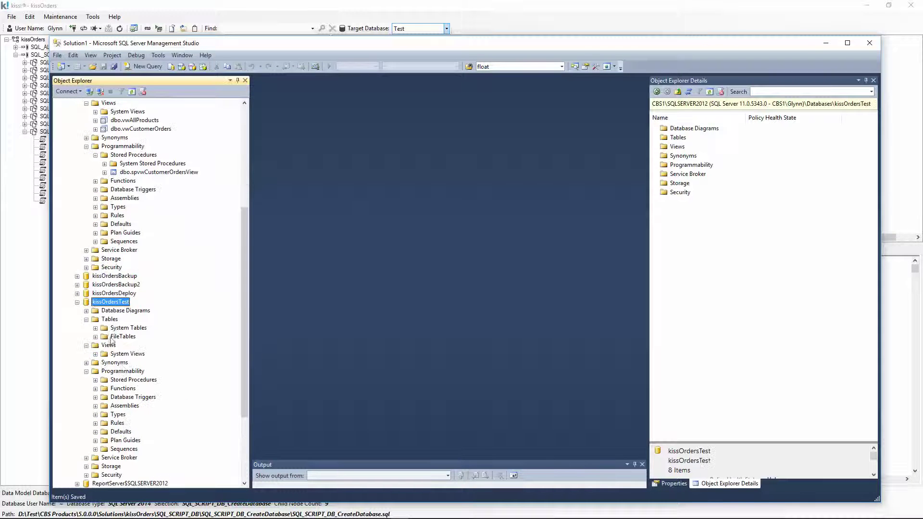
click(105, 320)
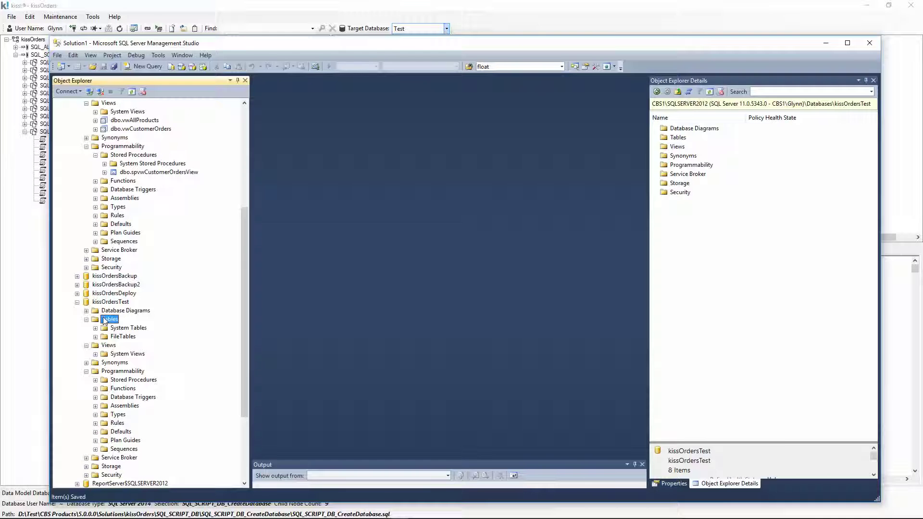
click(112, 348)
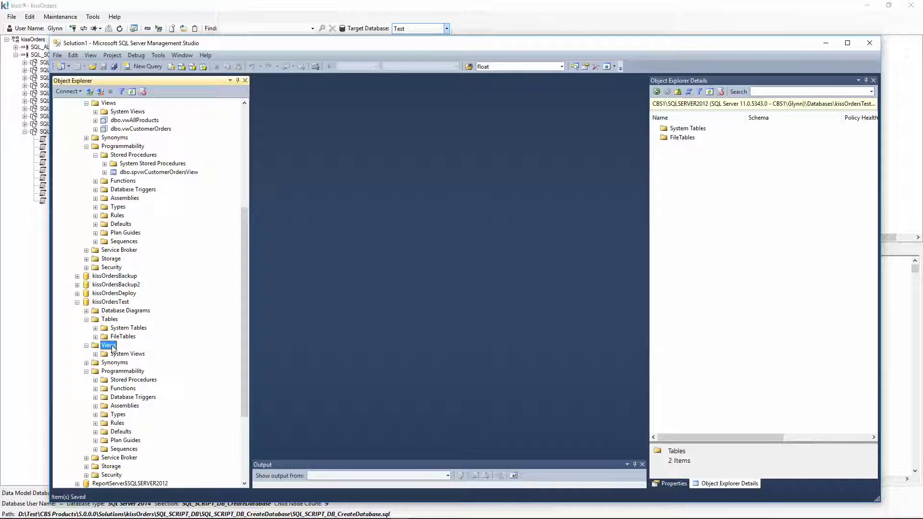
click(125, 381)
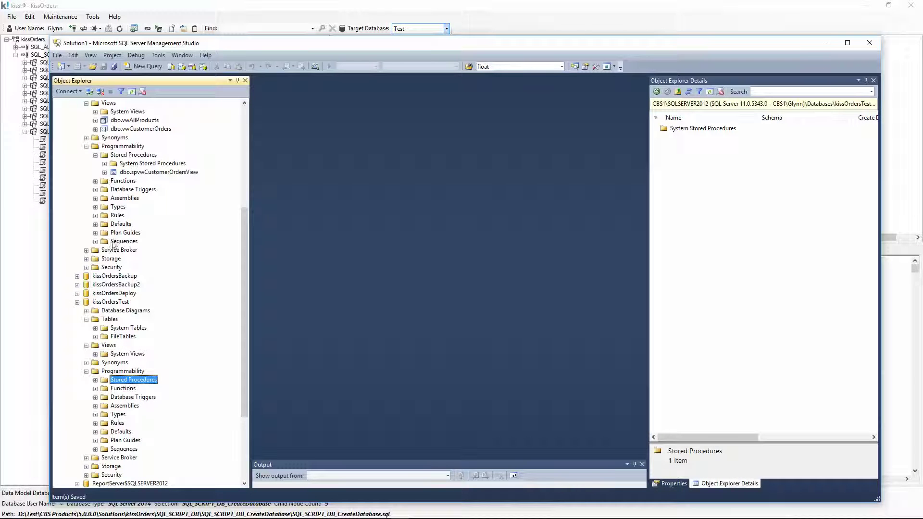
click(113, 321)
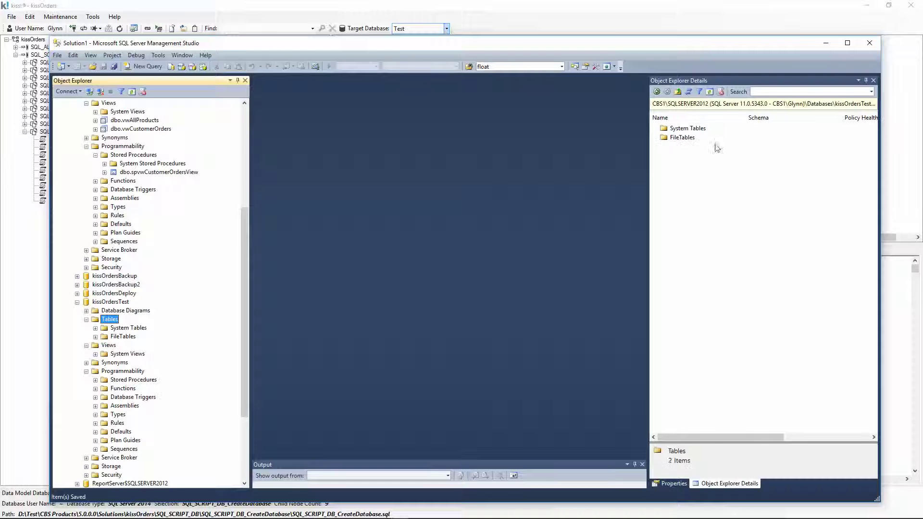
click(826, 43)
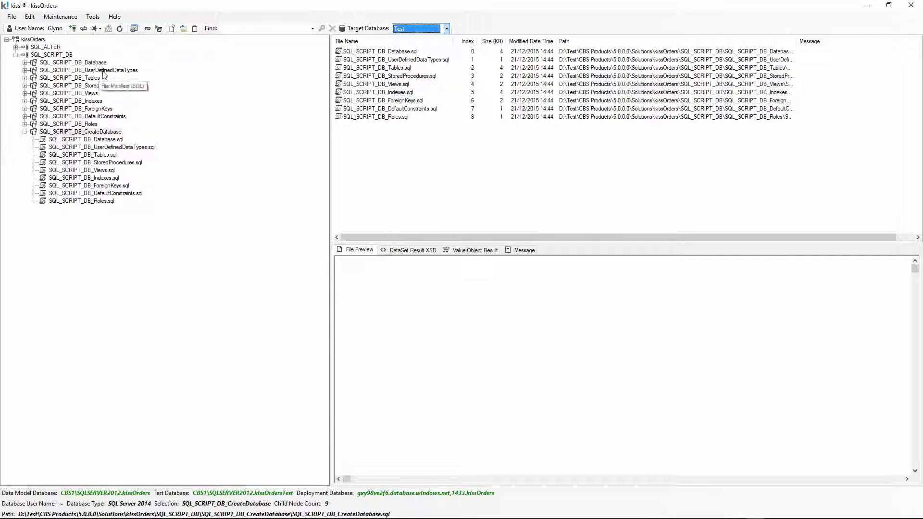
Step: Try to execute the SQL_SCRIPT_DB_UserDefinedDataTypes manifest on the Test database and read the execution message for UserName.sql
click(25, 132)
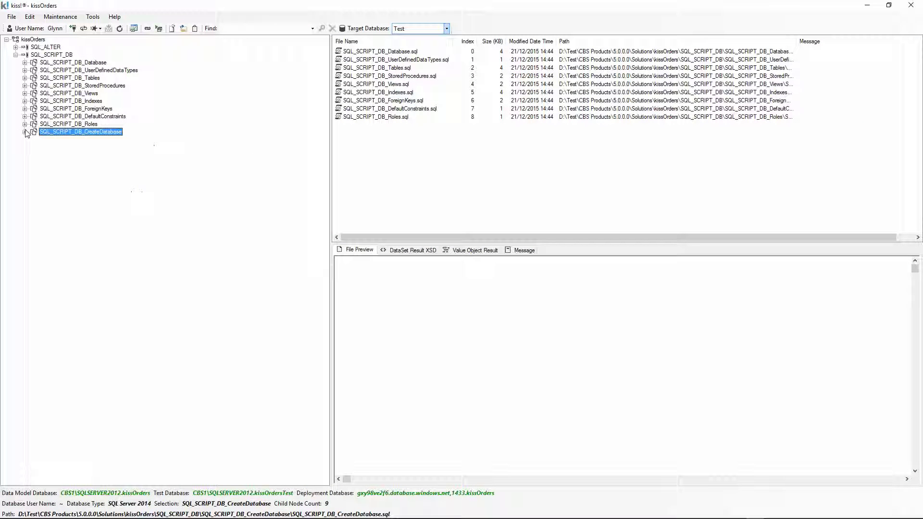
click(99, 70)
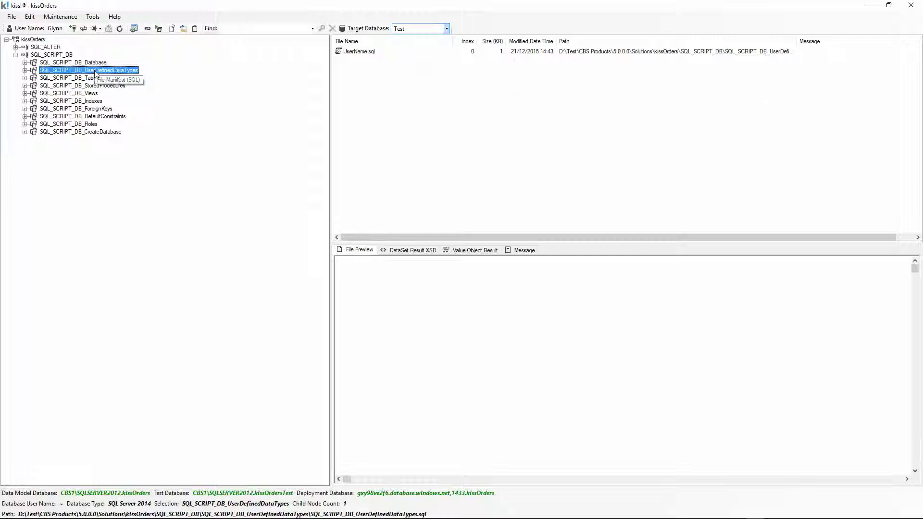
right_click(96, 73)
click(140, 244)
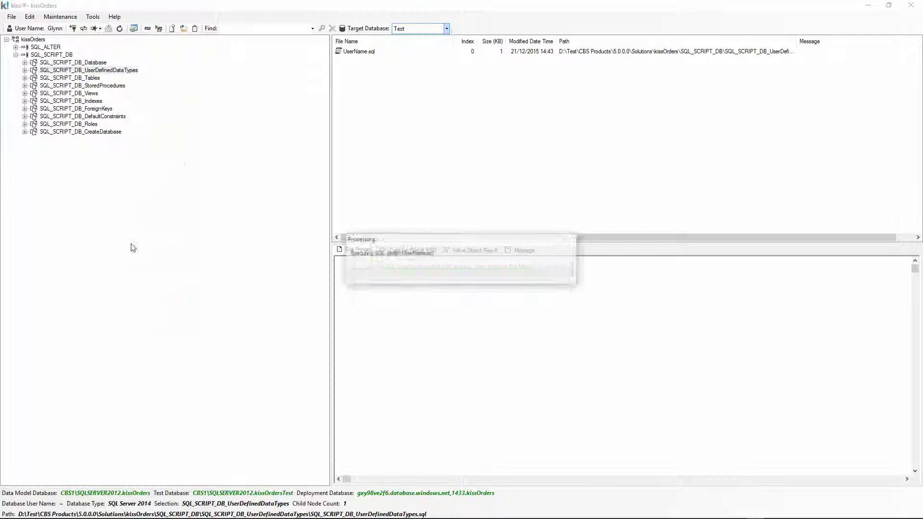
click(549, 298)
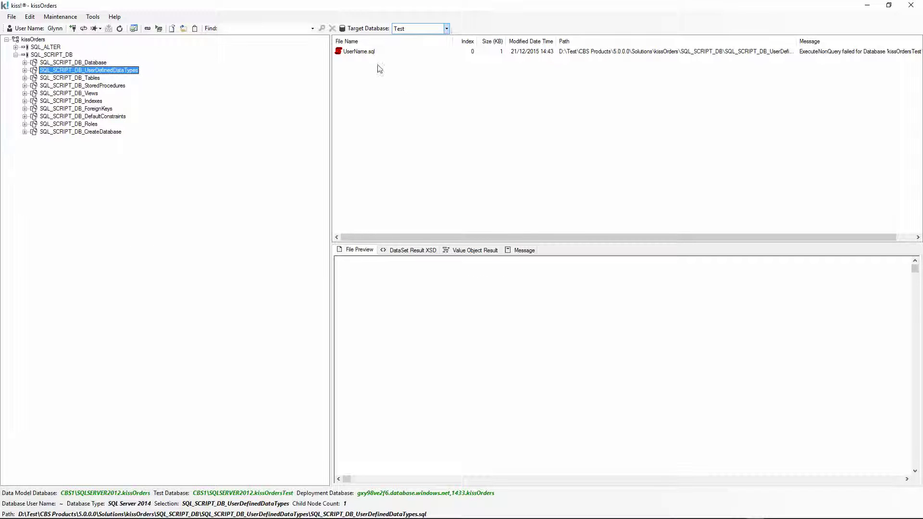
click(364, 54)
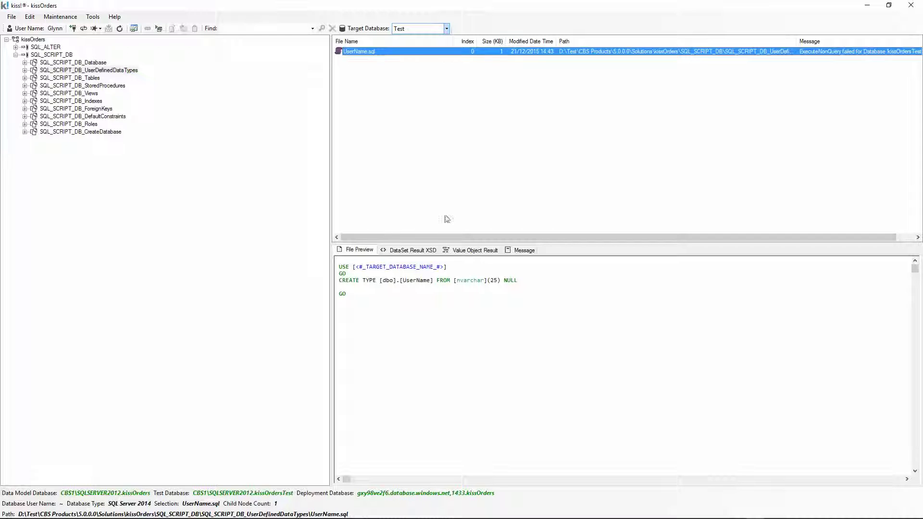
click(523, 250)
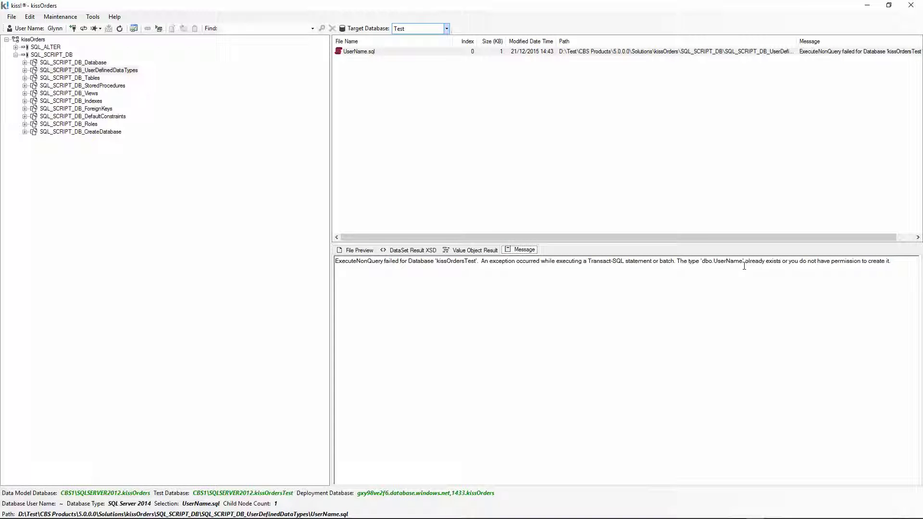
Step: Execute the SQL_SCRIPT_DB_Tables manifest on the Test database and dismiss the result dialog
click(86, 80)
right_click(85, 81)
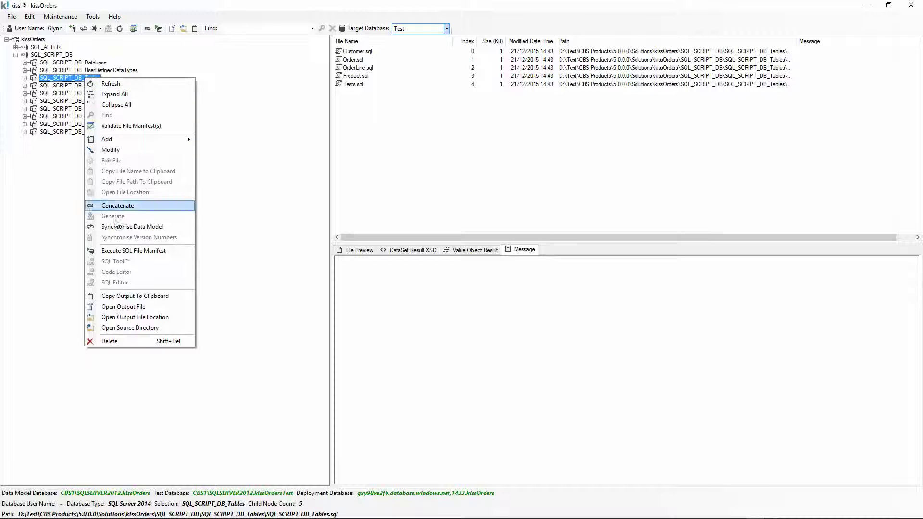
click(120, 250)
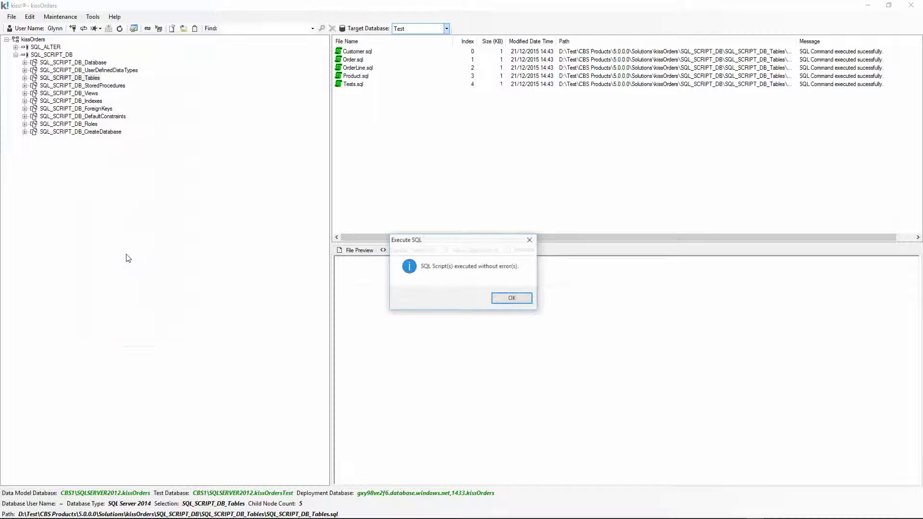
click(524, 300)
Step: Execute the SQL_SCRIPT_DB_StoredProcedures manifest on the Test database and dismiss the result dialog
right_click(107, 90)
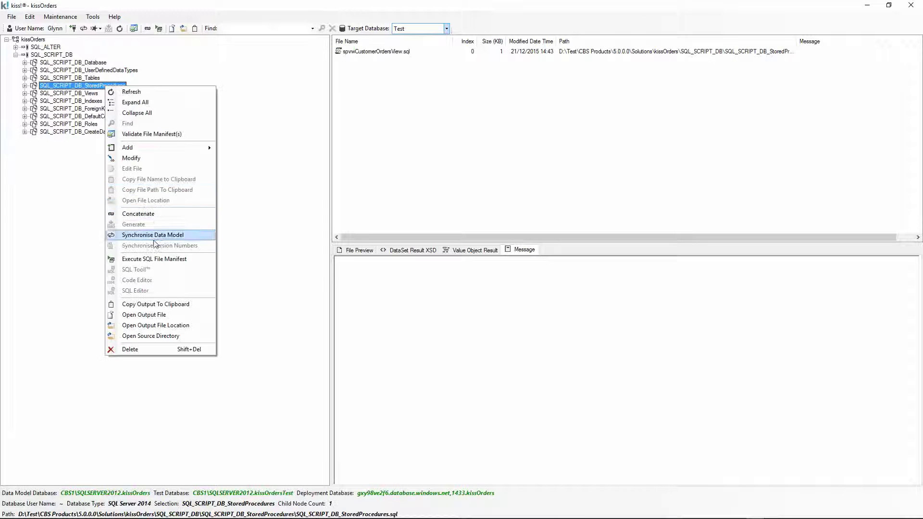
click(121, 259)
click(498, 297)
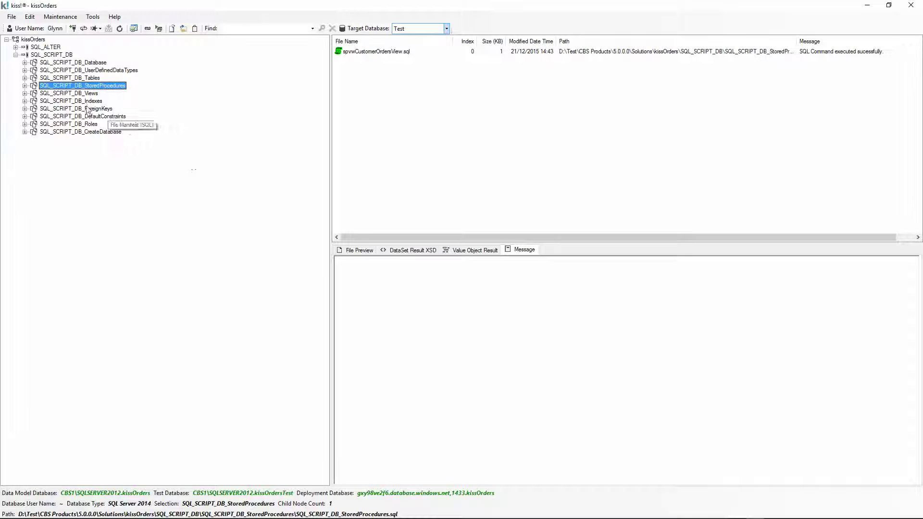
Step: Execute the SQL_SCRIPT_DB_Views manifest on the Test database
click(80, 94)
right_click(80, 94)
click(125, 268)
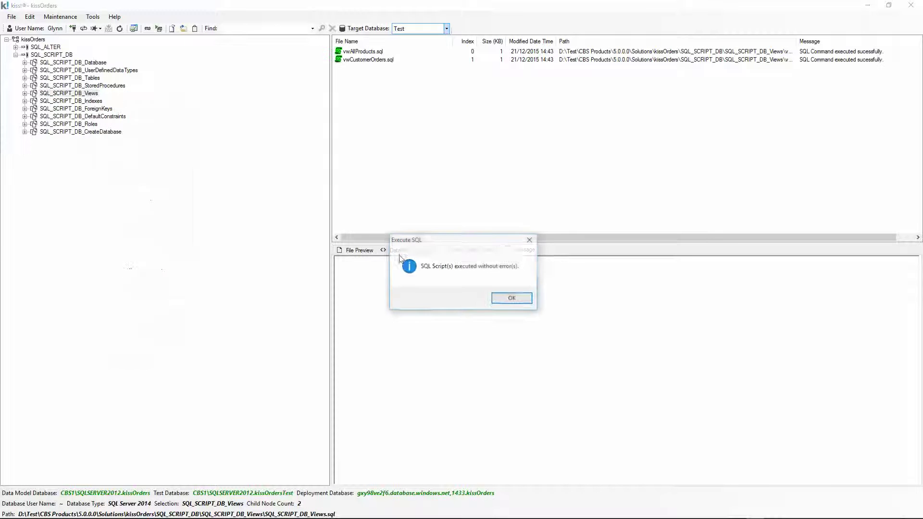
Step: Dismiss the Views execution result, execute the SQL_SCRIPT_DB_Indexes manifest on the Test database and dismiss its result dialog
click(511, 300)
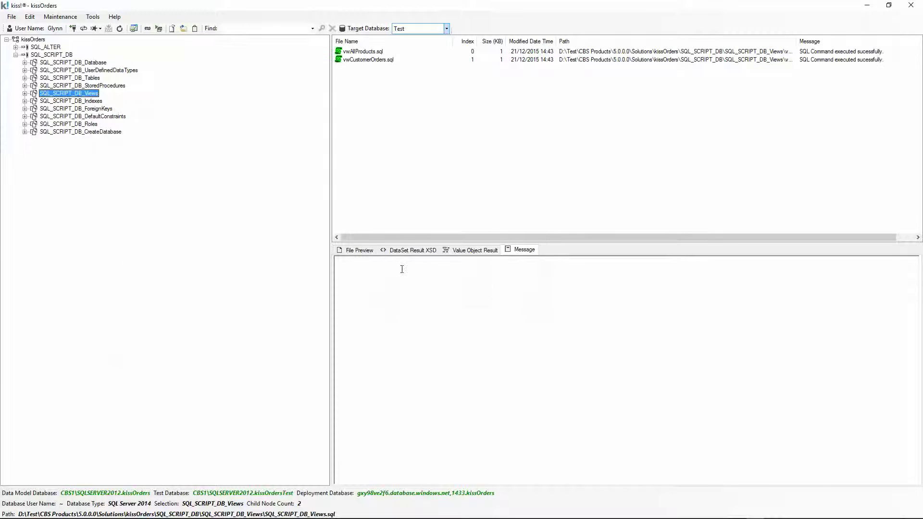
click(90, 101)
right_click(90, 101)
click(144, 273)
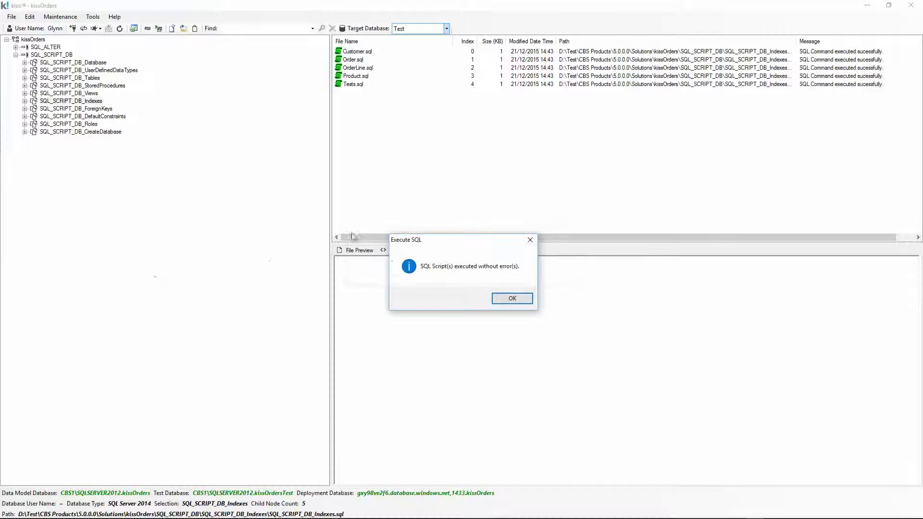
click(511, 299)
Step: Execute the SQL_SCRIPT_DB_ForeignKeys manifest on the Test database and dismiss the result dialog
click(91, 109)
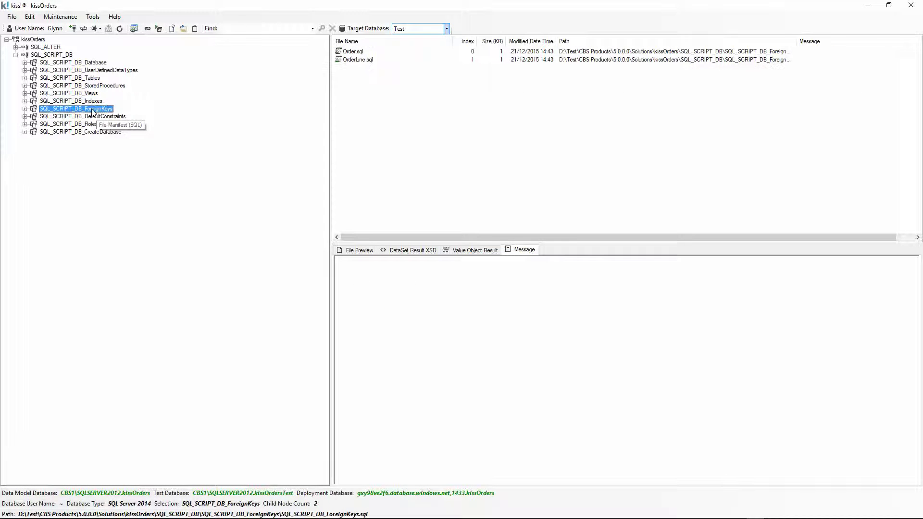
right_click(91, 109)
click(140, 282)
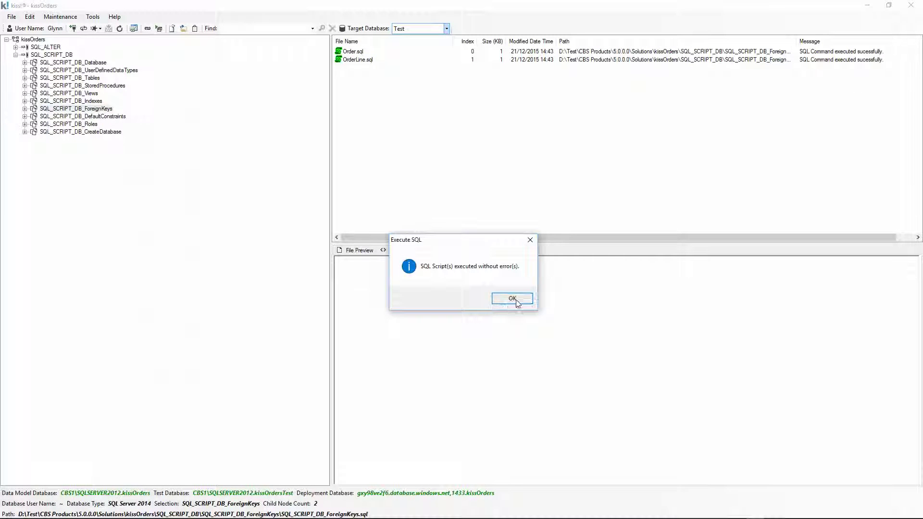
click(509, 299)
Step: Execute the SQL_SCRIPT_DB_DefaultConstraints manifest on the Test database and dismiss the result dialog
click(97, 116)
right_click(96, 116)
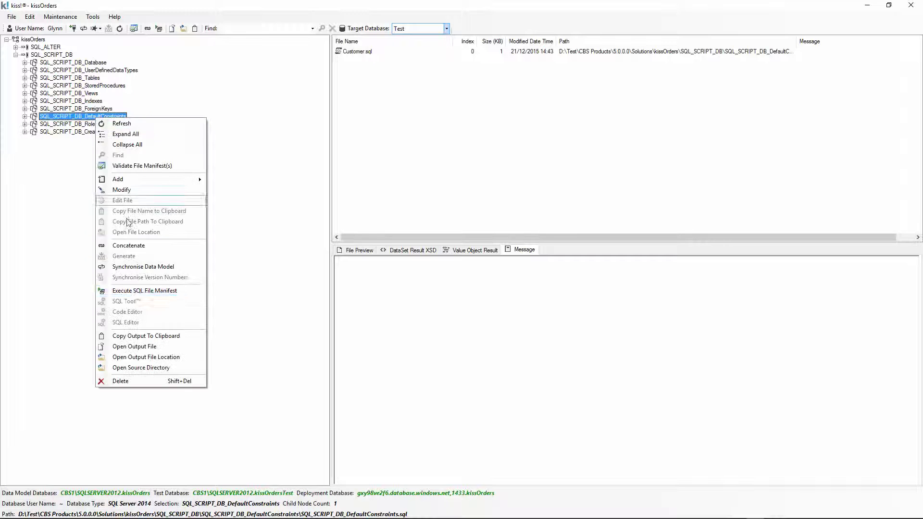
click(134, 290)
click(511, 299)
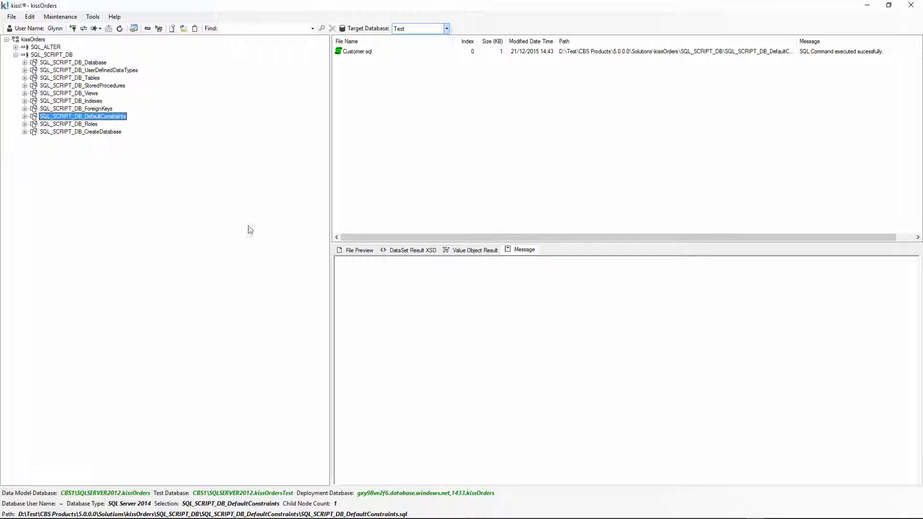
Step: Try to execute the SQL_SCRIPT_DB_Roles manifest on the Test database and inspect the execution message and script of Roles.sql
click(90, 125)
right_click(89, 125)
click(136, 298)
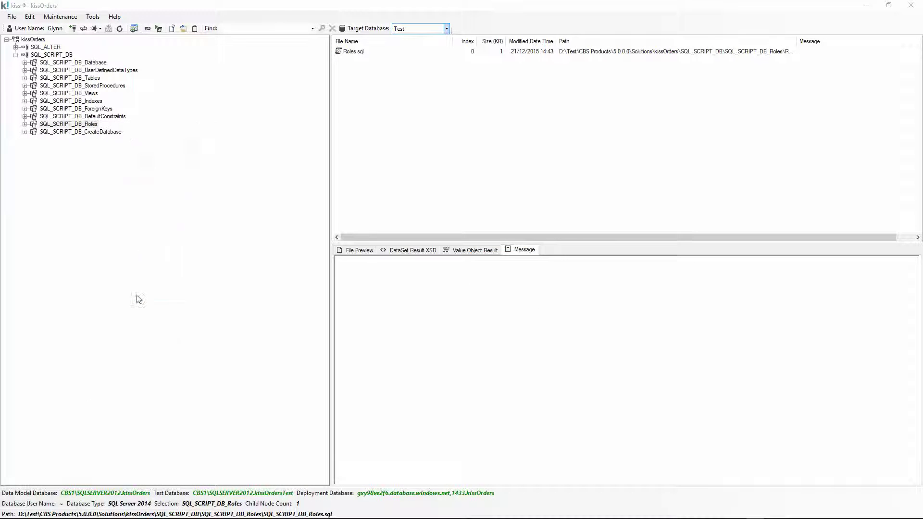
click(550, 299)
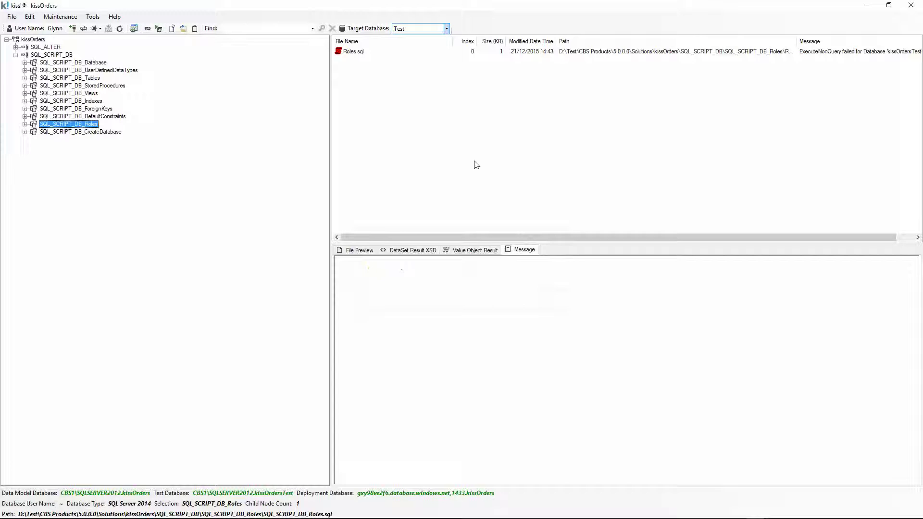
click(375, 51)
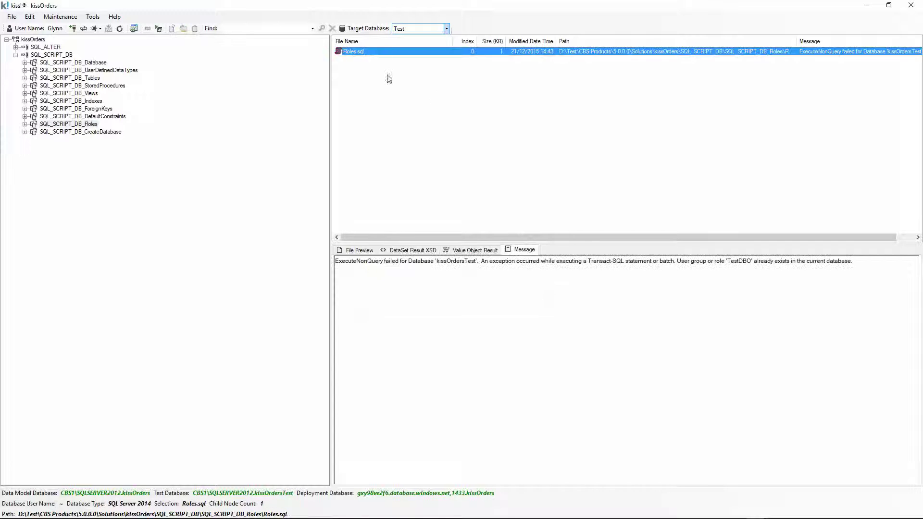
click(359, 250)
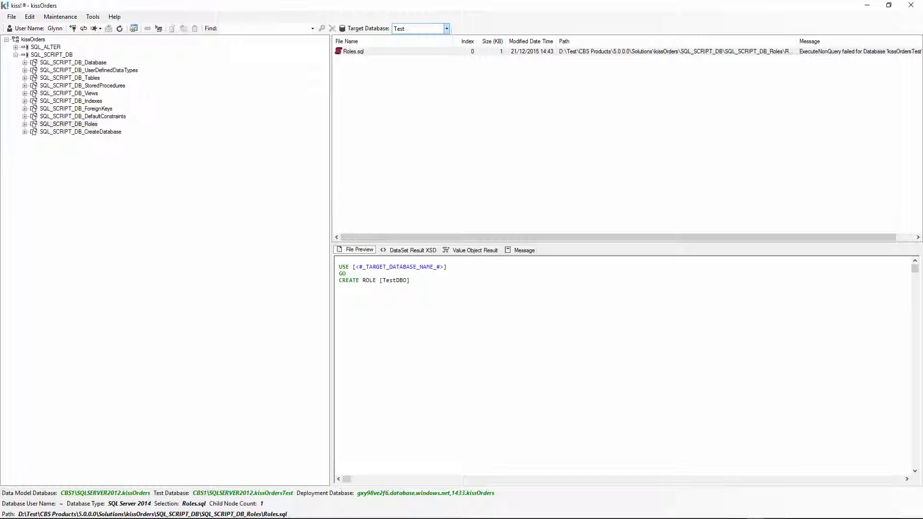
Step: Switch to SQL Server Management Studio and refresh the Tables and Views folders of kissOrdersTest to check the created objects
key(alt+Tab)
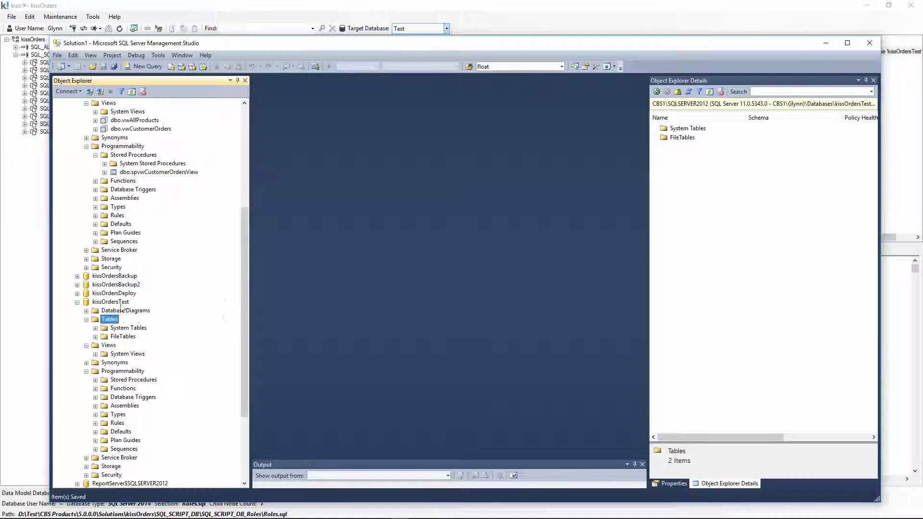
right_click(114, 322)
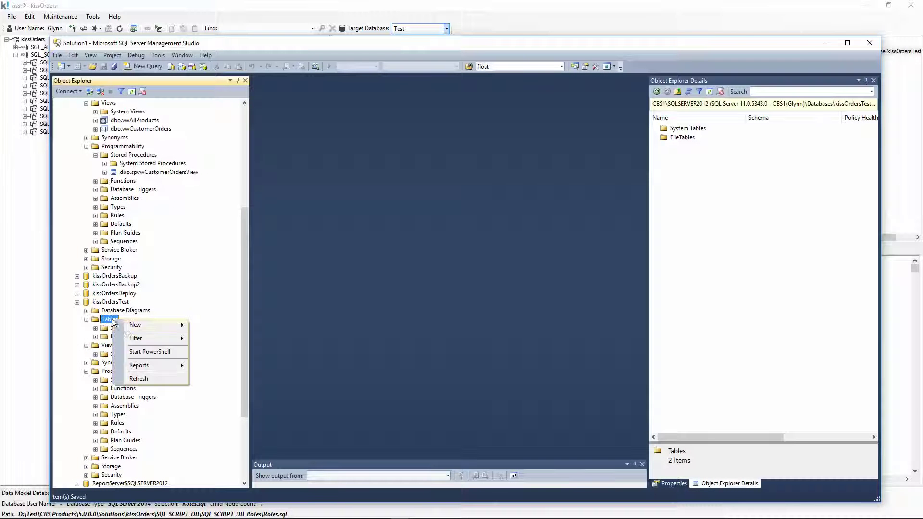
click(144, 380)
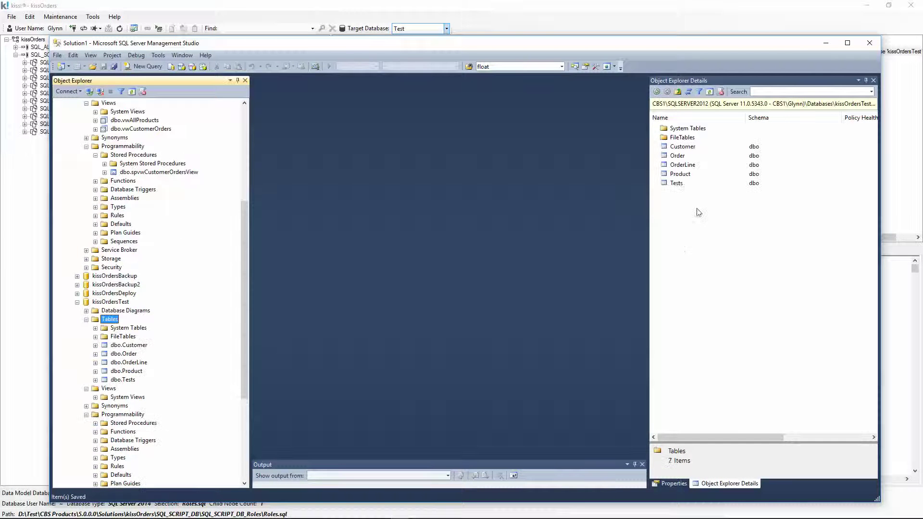
drag(241, 307, 244, 358)
right_click(109, 294)
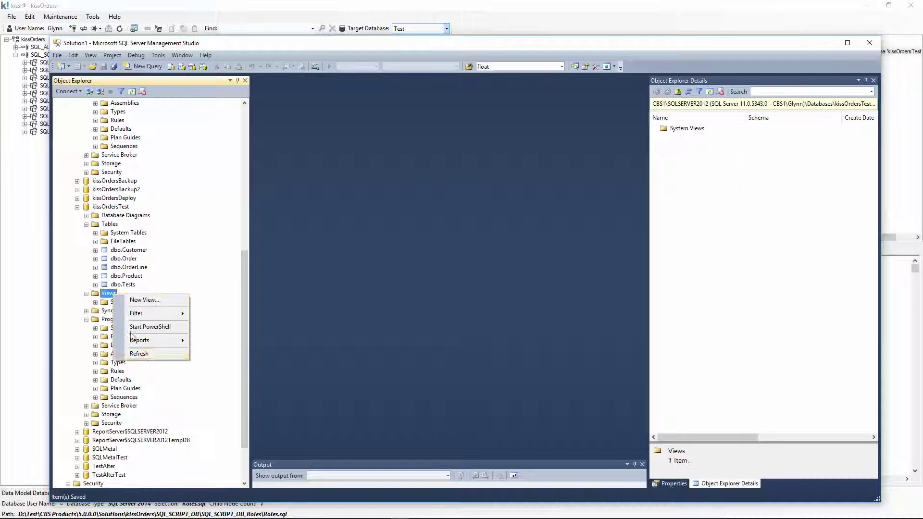
click(149, 355)
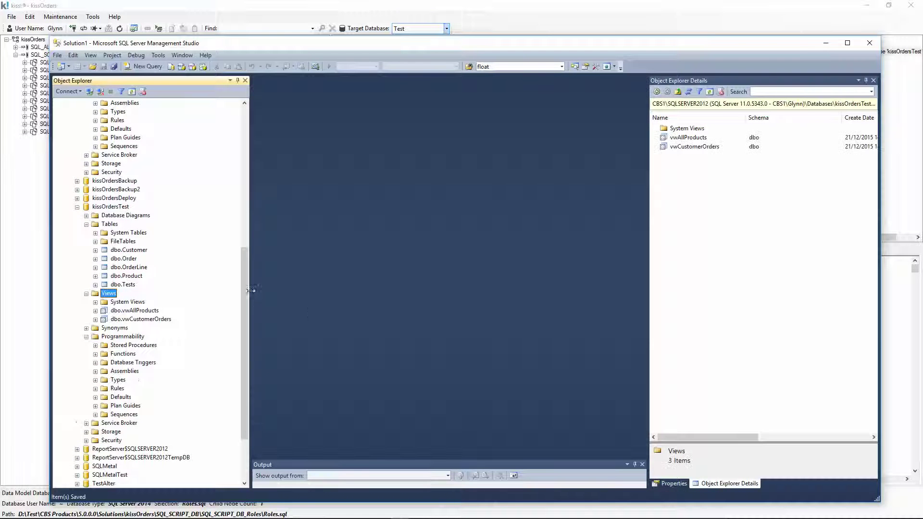
Step: Refresh the Stored Procedures folder under Programmability in kissOrdersTest
scroll(221, 288, down, 3)
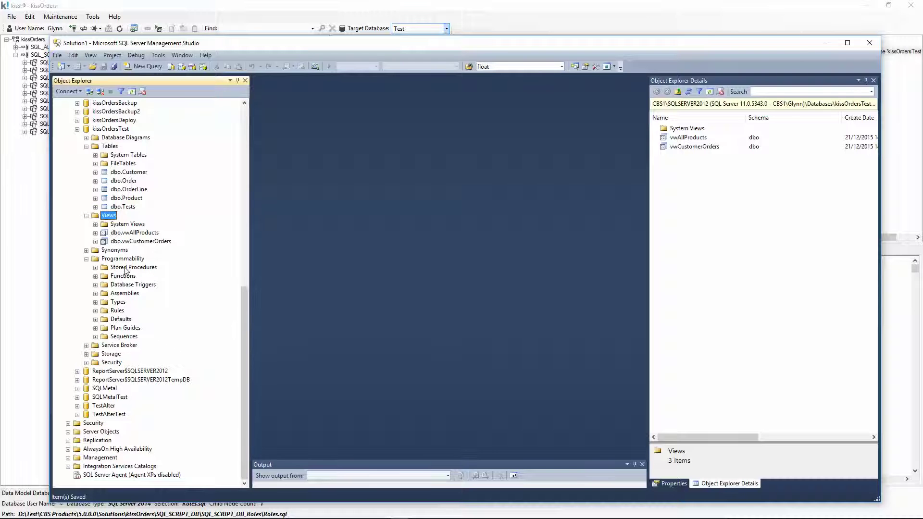
click(126, 269)
right_click(126, 271)
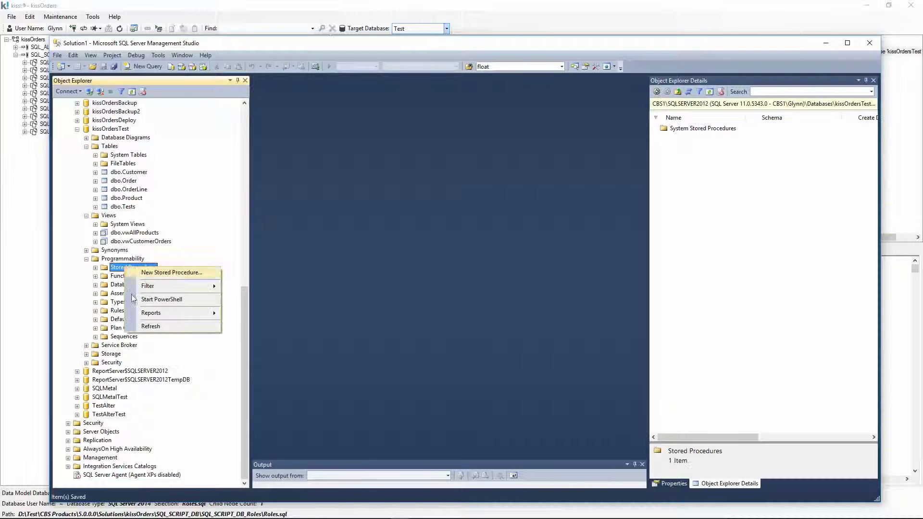
click(146, 329)
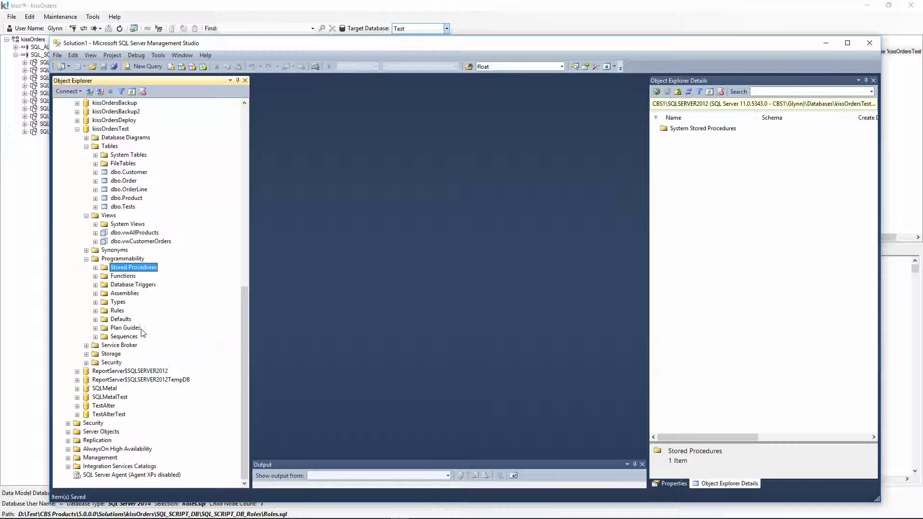
Step: Return to kiss!, expand the SQL_ALTER project and list the script files in the SQL_ALTER_Tables_Scripts manifest
click(827, 43)
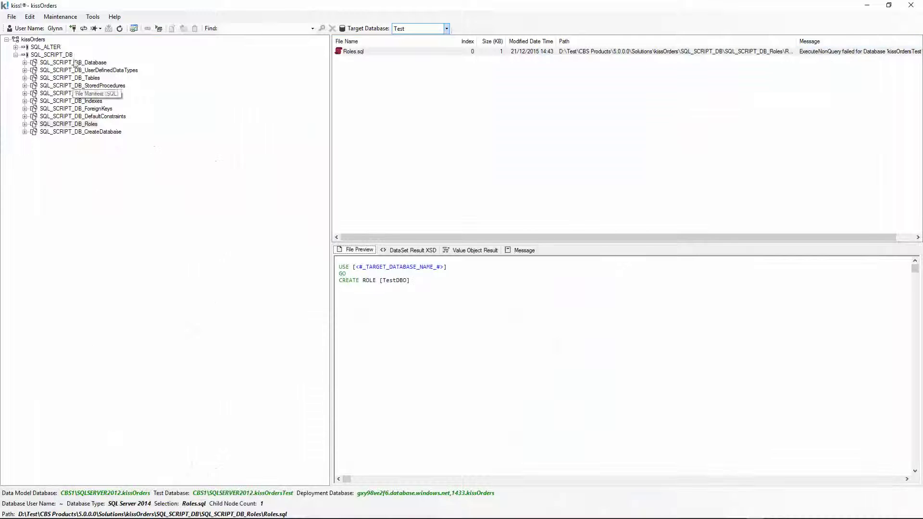
click(16, 47)
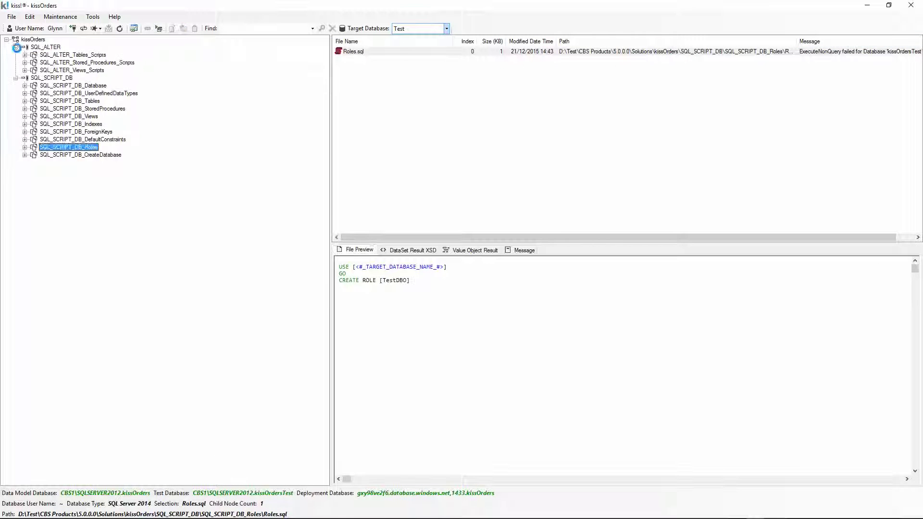
click(46, 48)
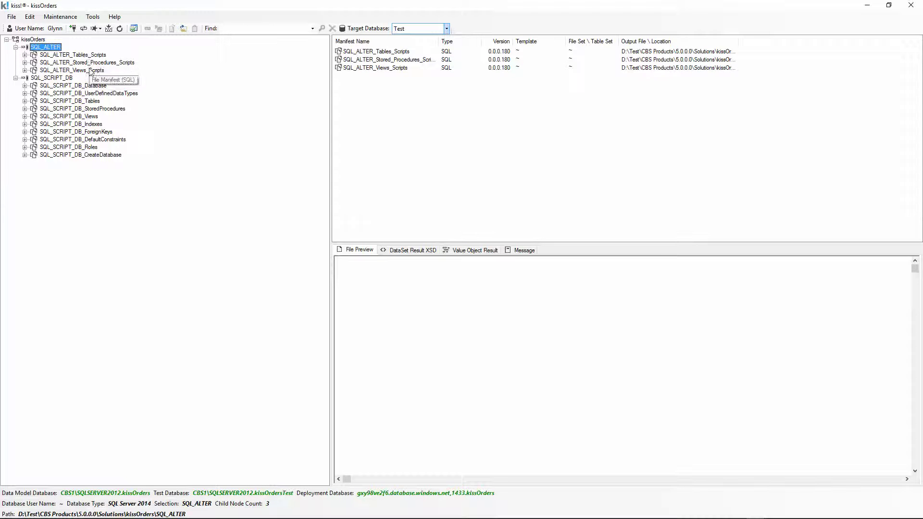
click(90, 56)
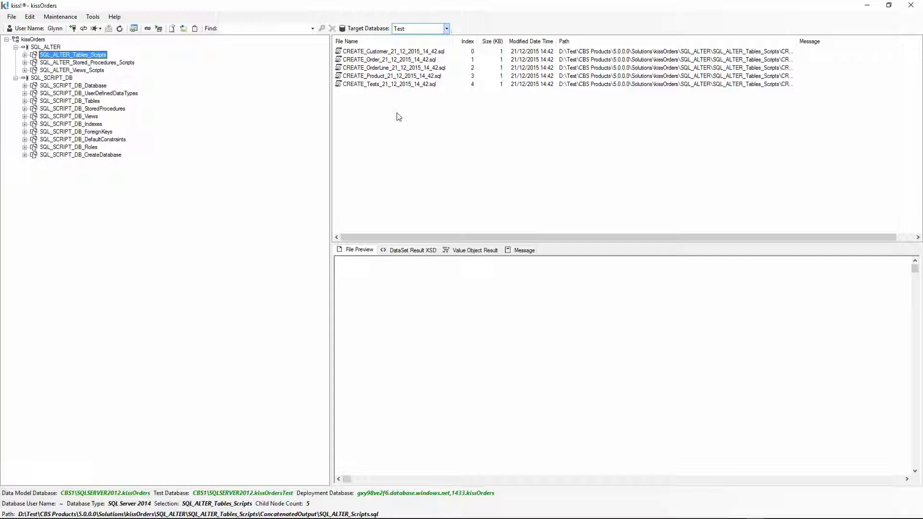